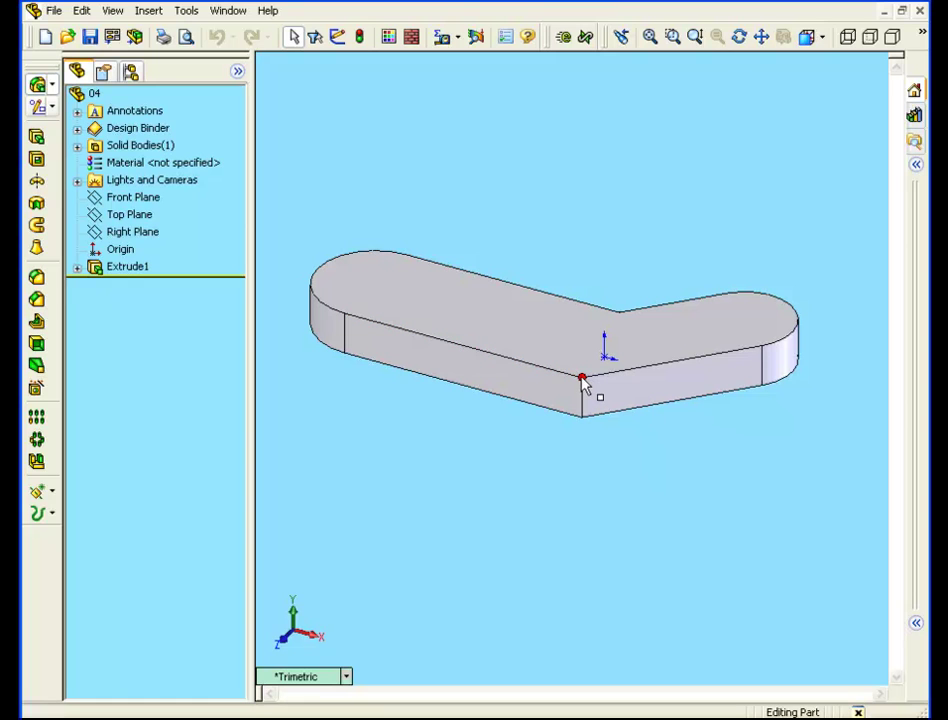
Step: Start a new sketch on the plate's top face and switch to the Top view
click(484, 312)
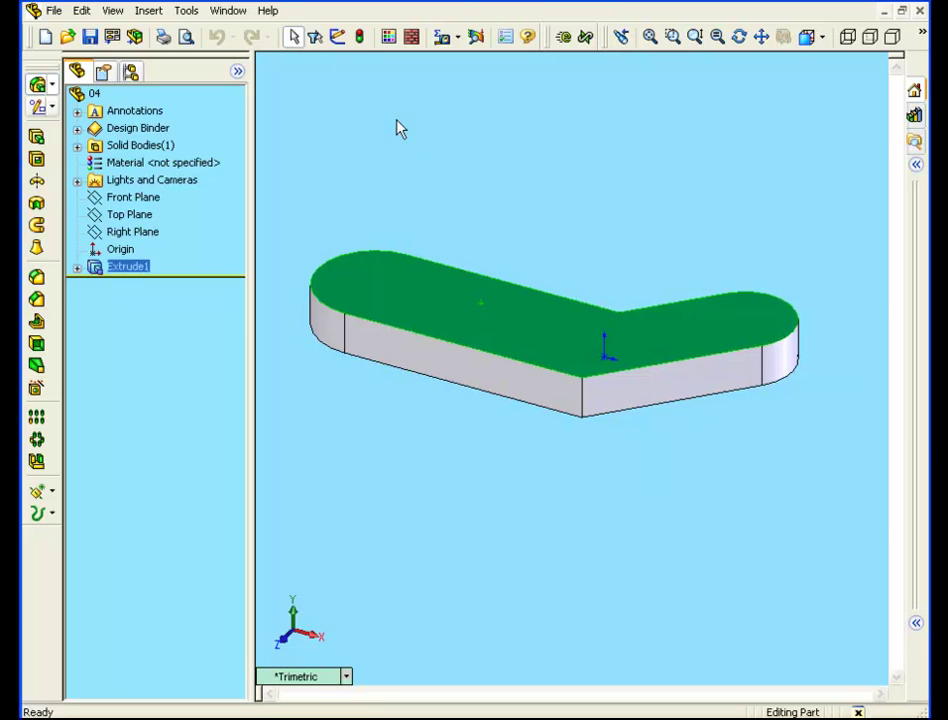
click(336, 39)
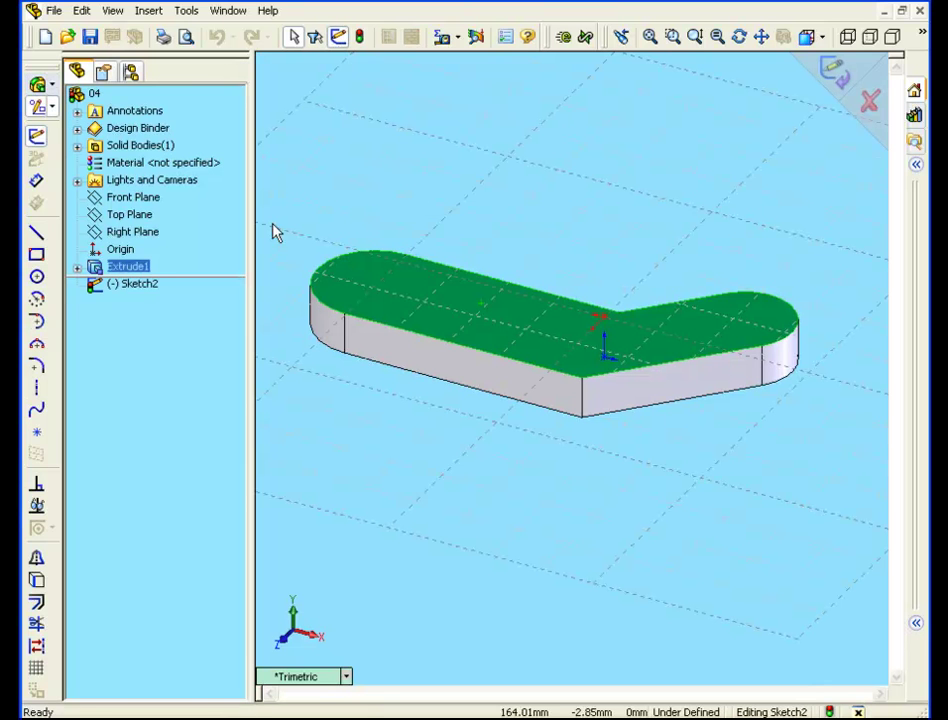
click(37, 278)
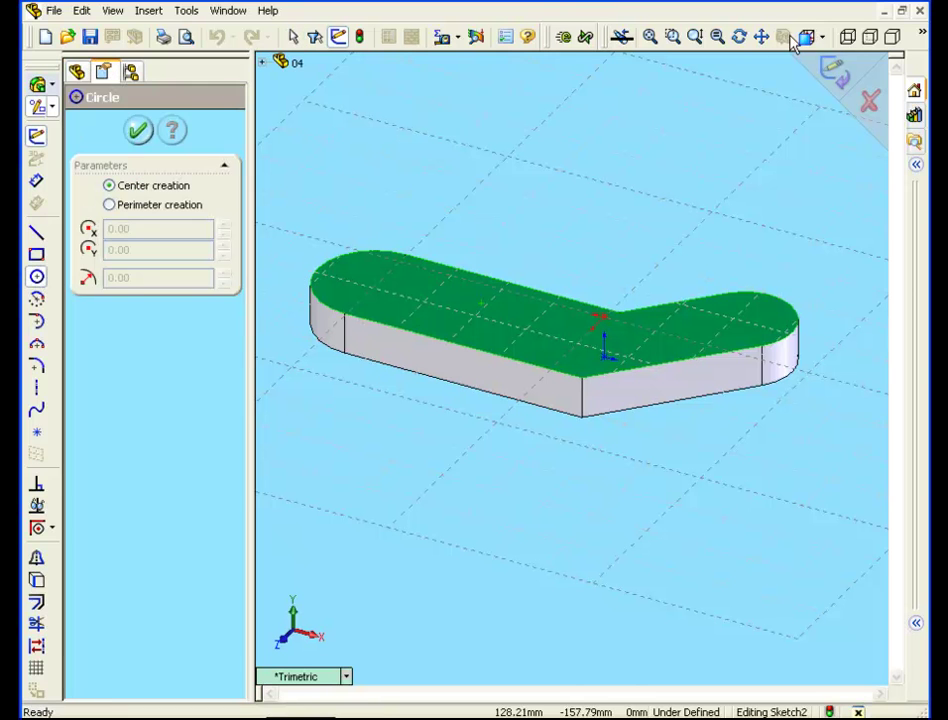
click(824, 40)
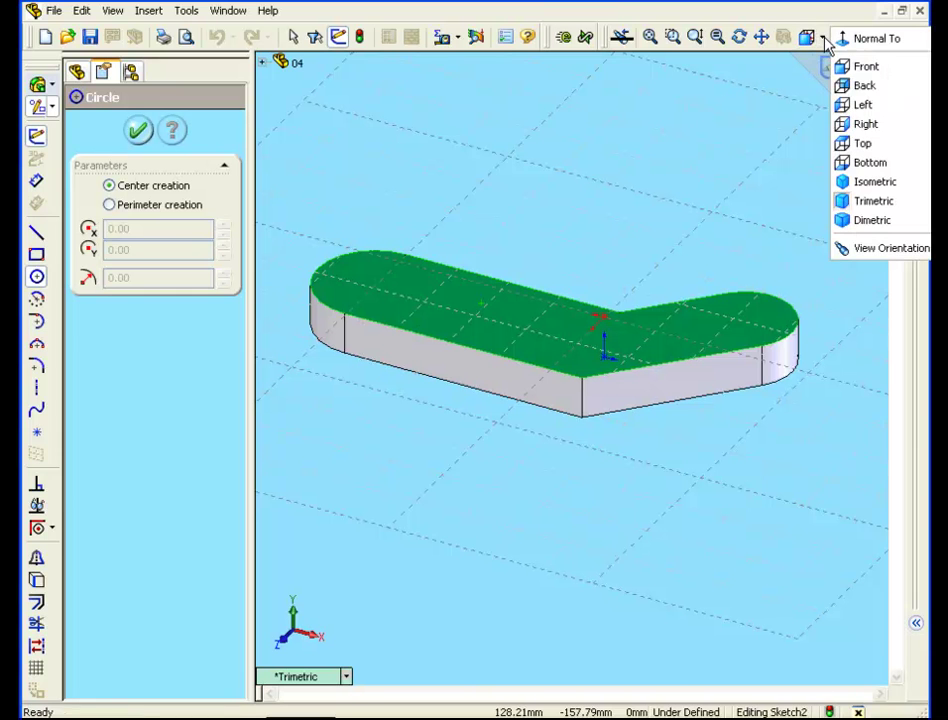
click(880, 144)
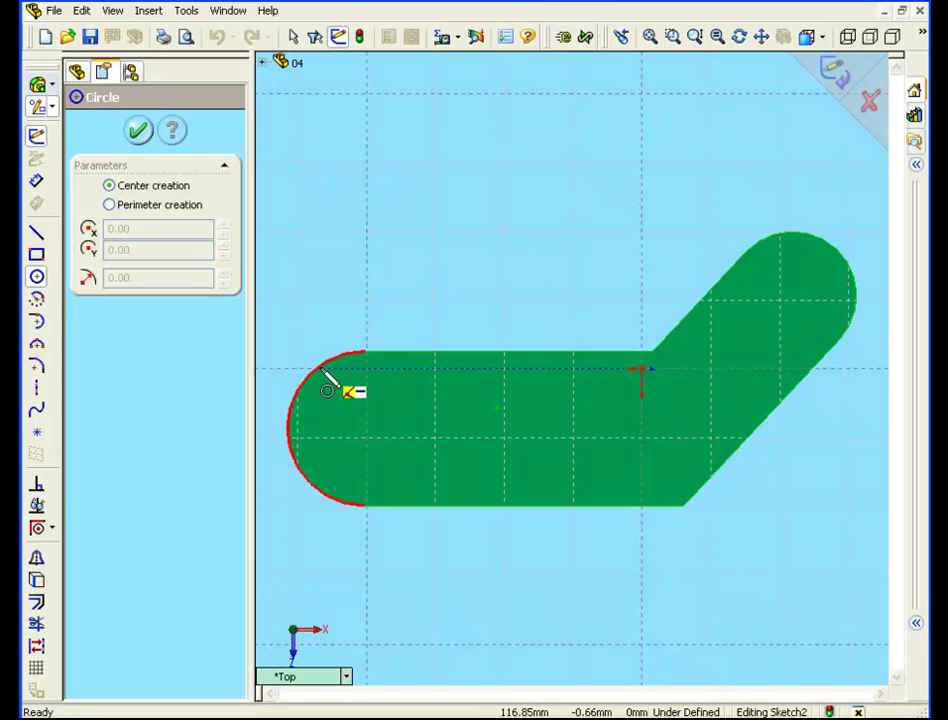
Step: Draw circles centred on the left (R≈22.39) and right (R≈18.89) rounded ends
mouse_move(327, 390)
click(366, 430)
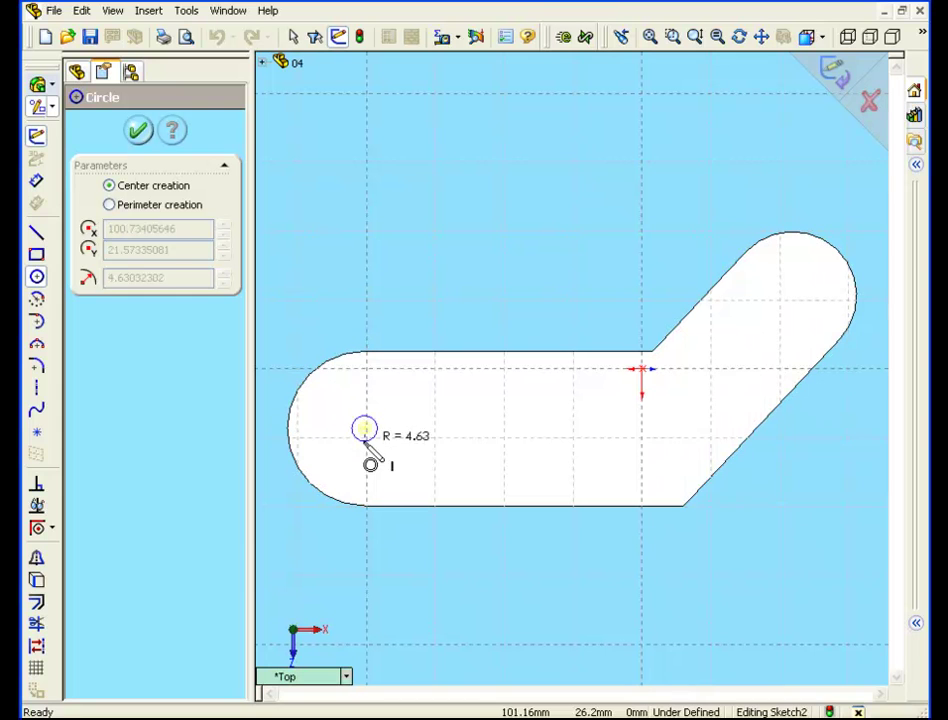
click(406, 500)
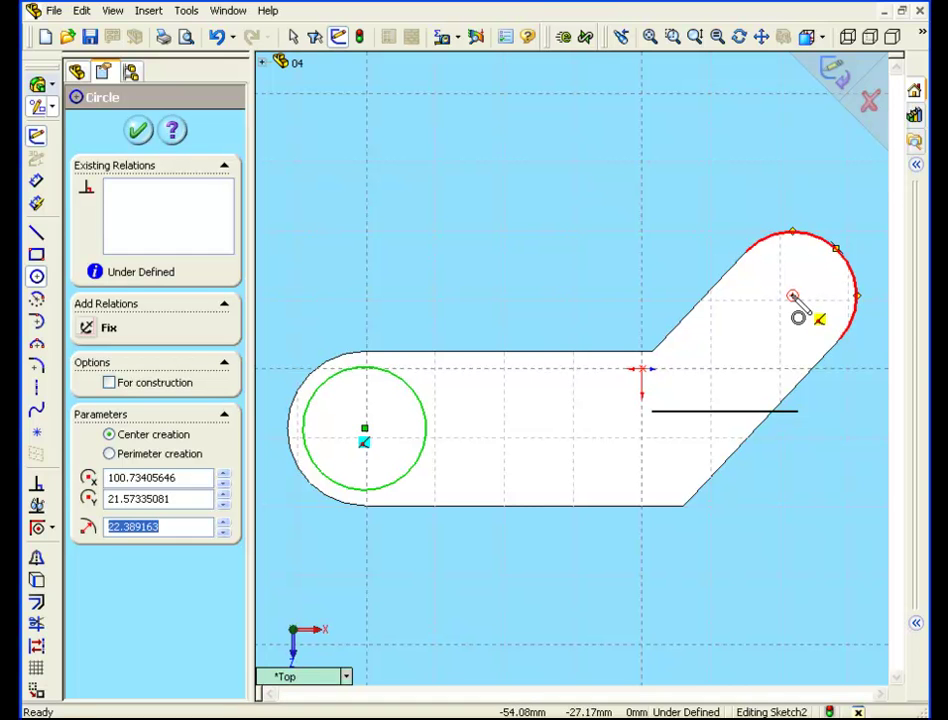
click(792, 296)
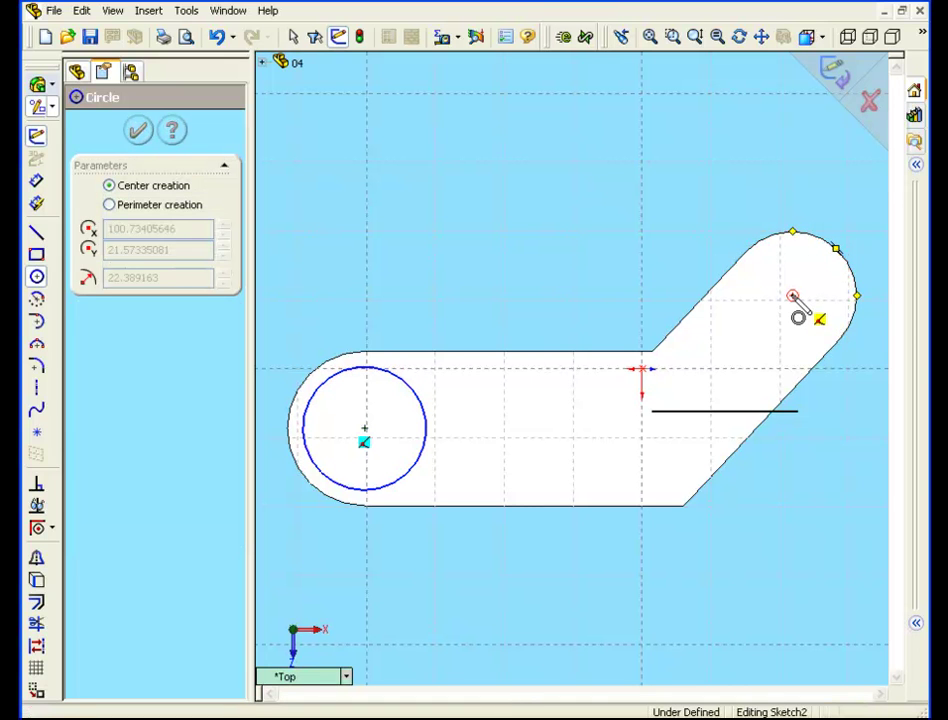
click(828, 362)
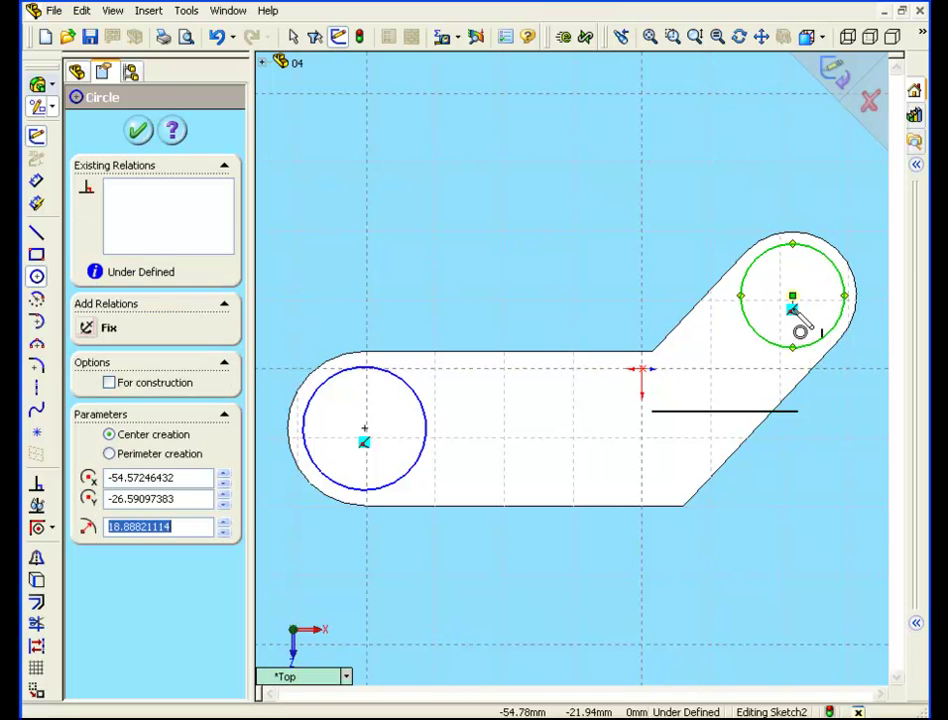
Step: Draw a two-segment line from the left circle centre via the bend to the right circle centre
click(37, 233)
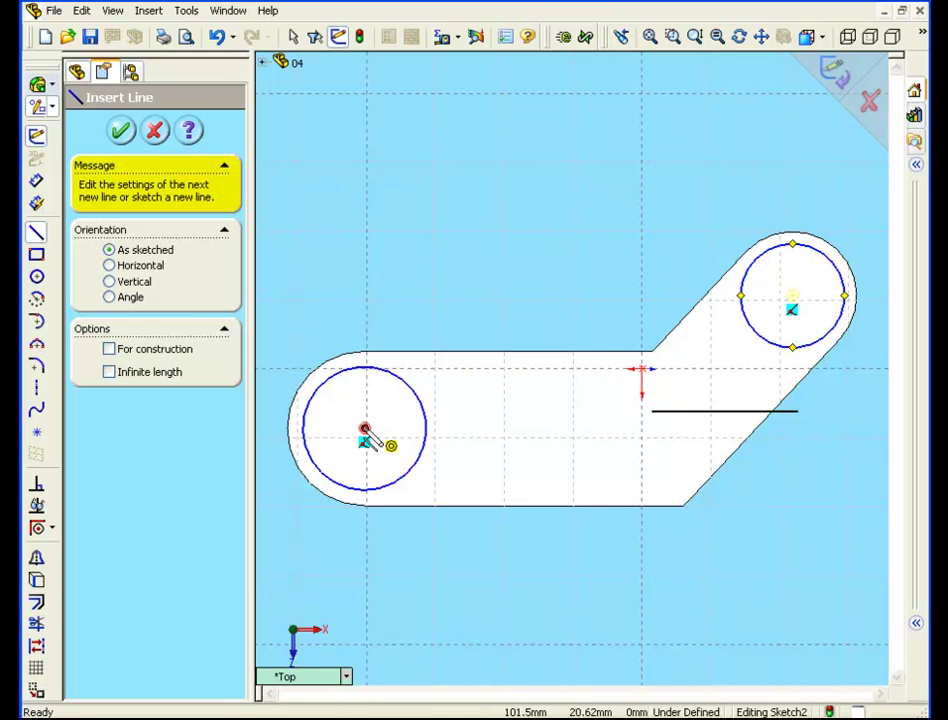
click(365, 429)
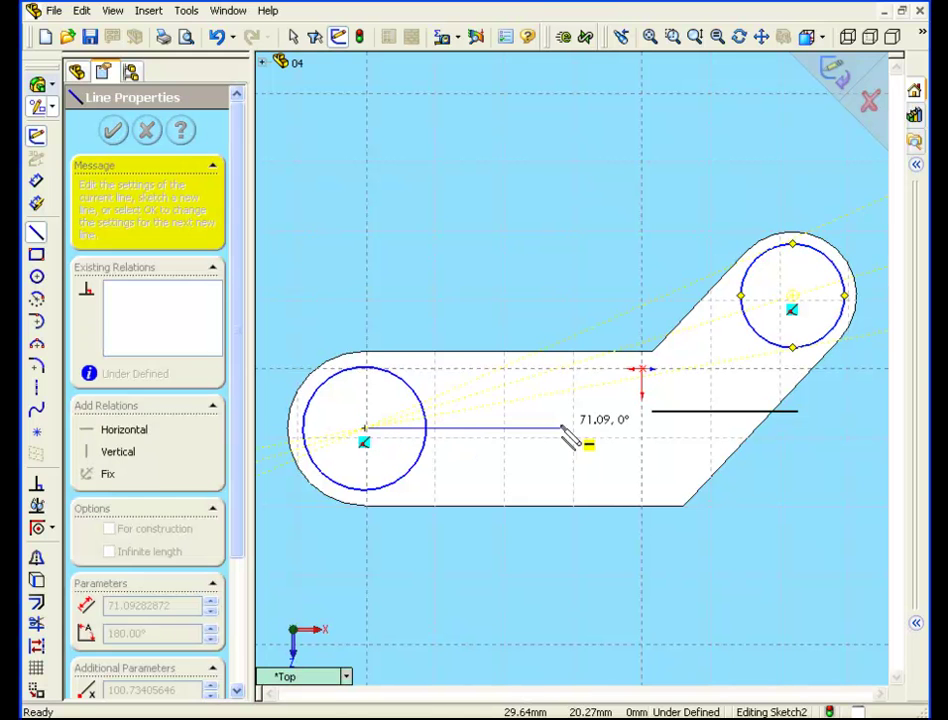
click(652, 410)
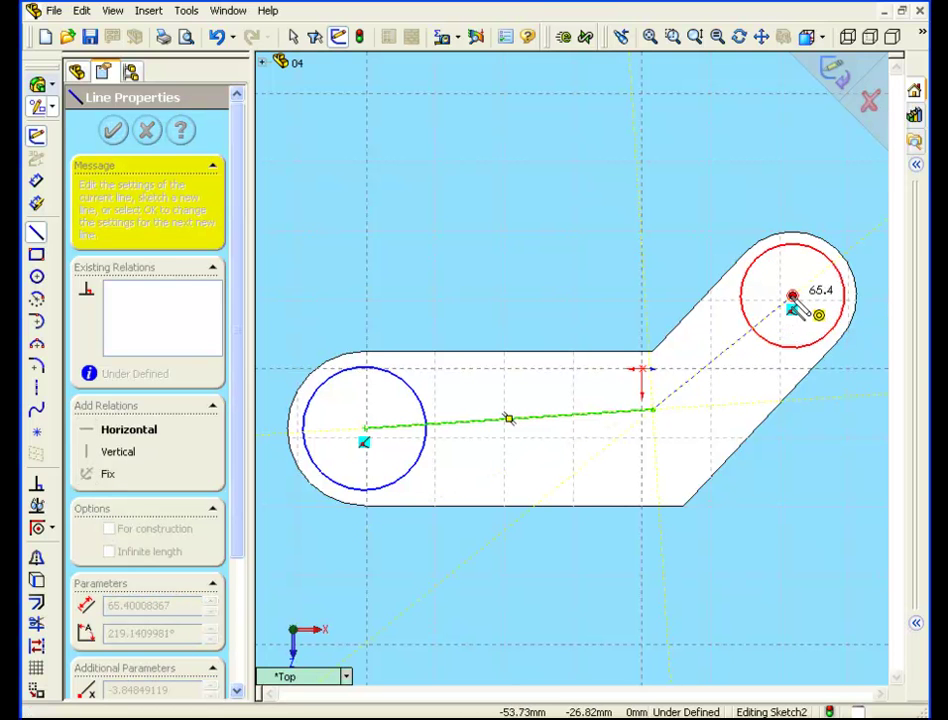
double_click(791, 299)
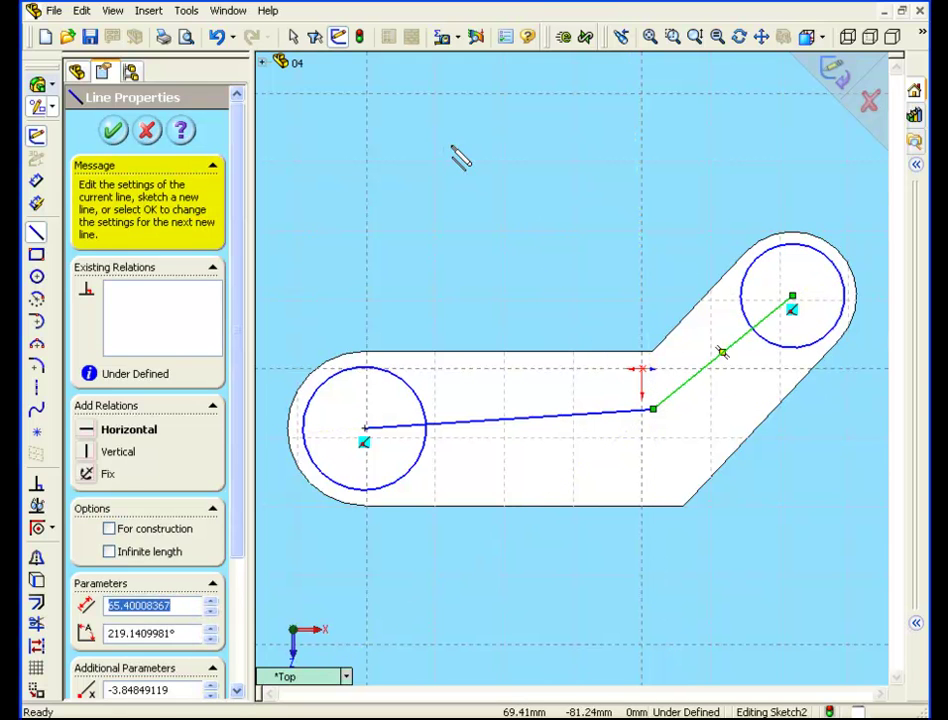
key(Escape)
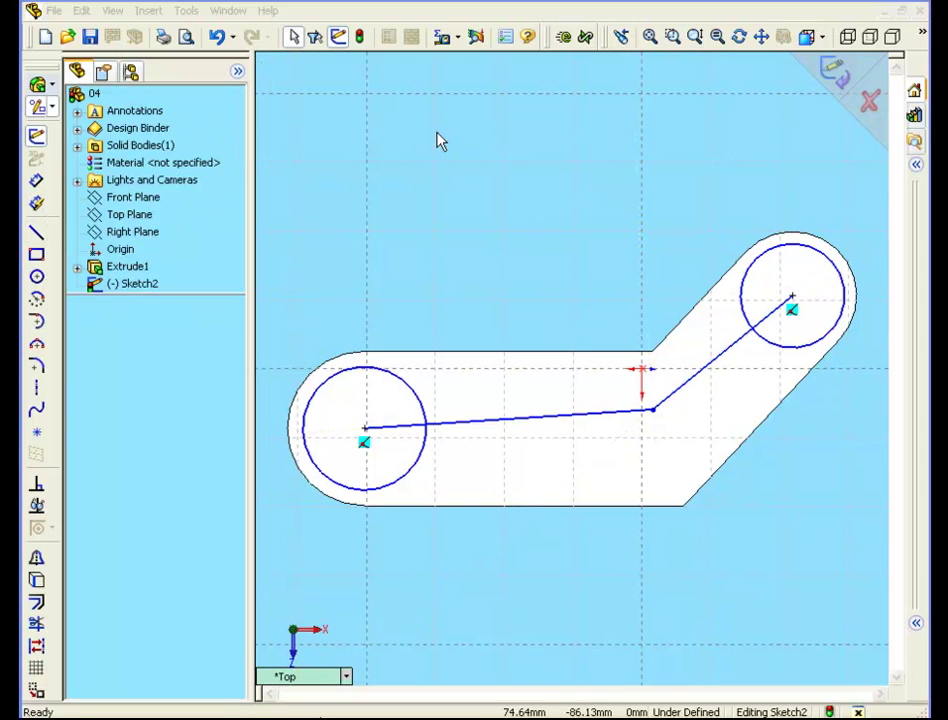
Step: Make the long line horizontal and the angled line parallel to the plate's upper slanted edge
right_click(440, 142)
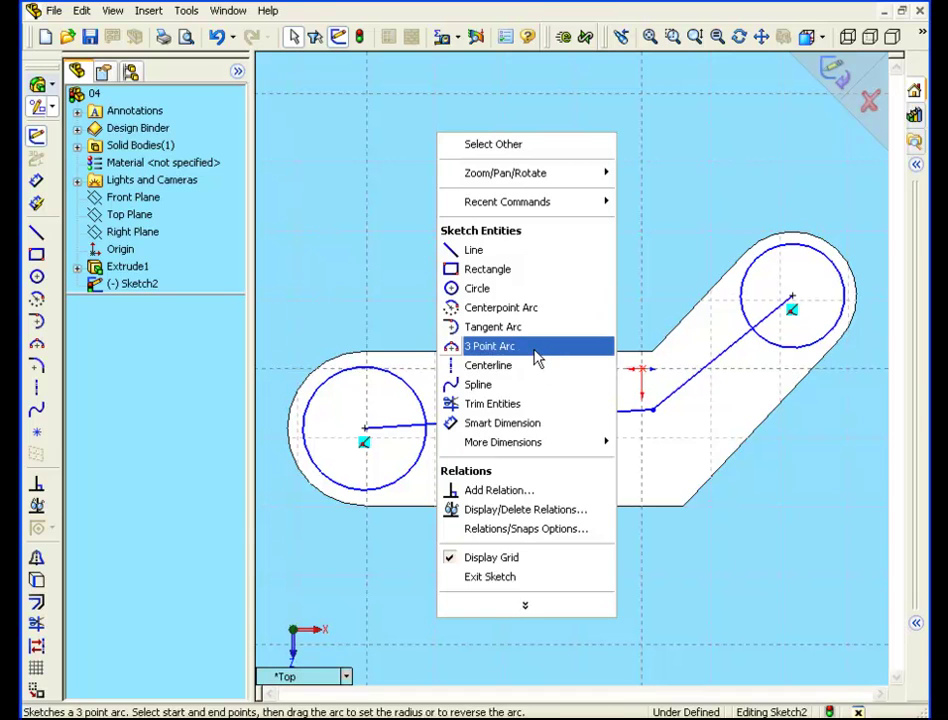
click(520, 494)
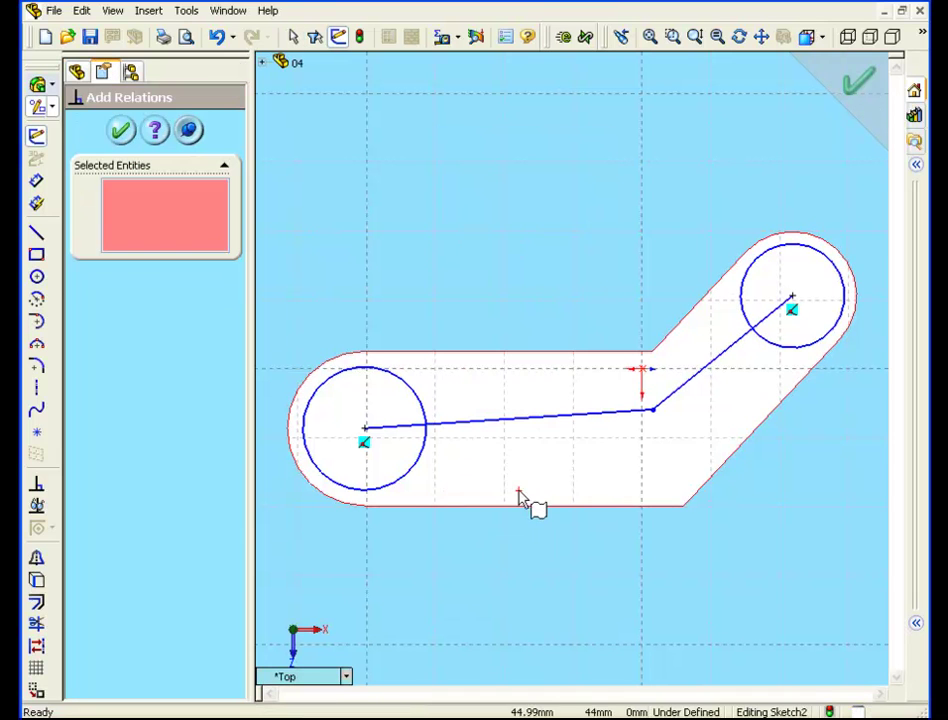
click(530, 428)
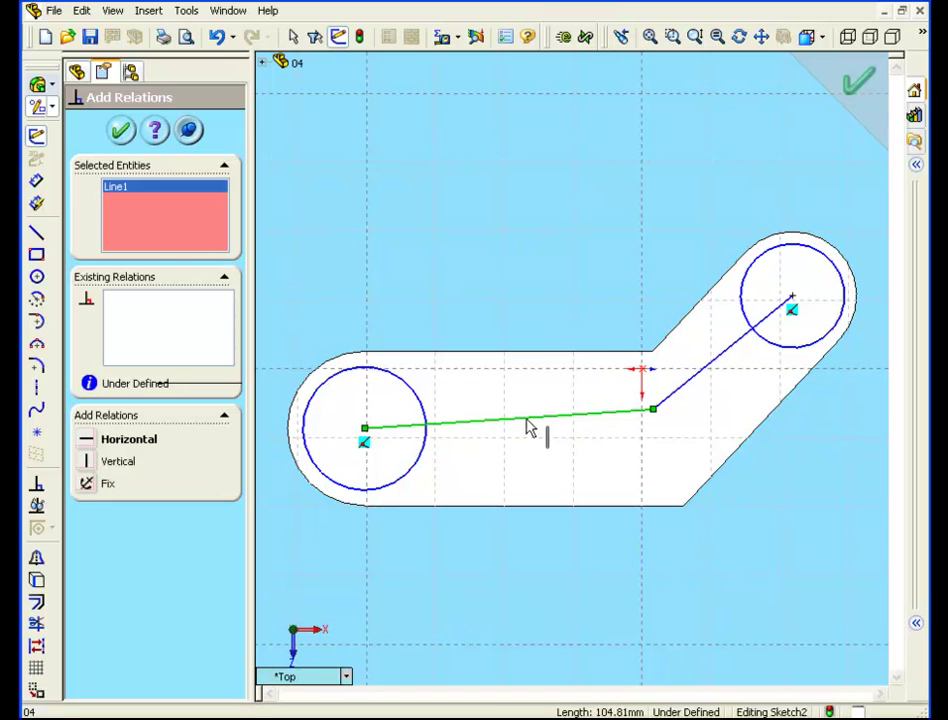
click(85, 445)
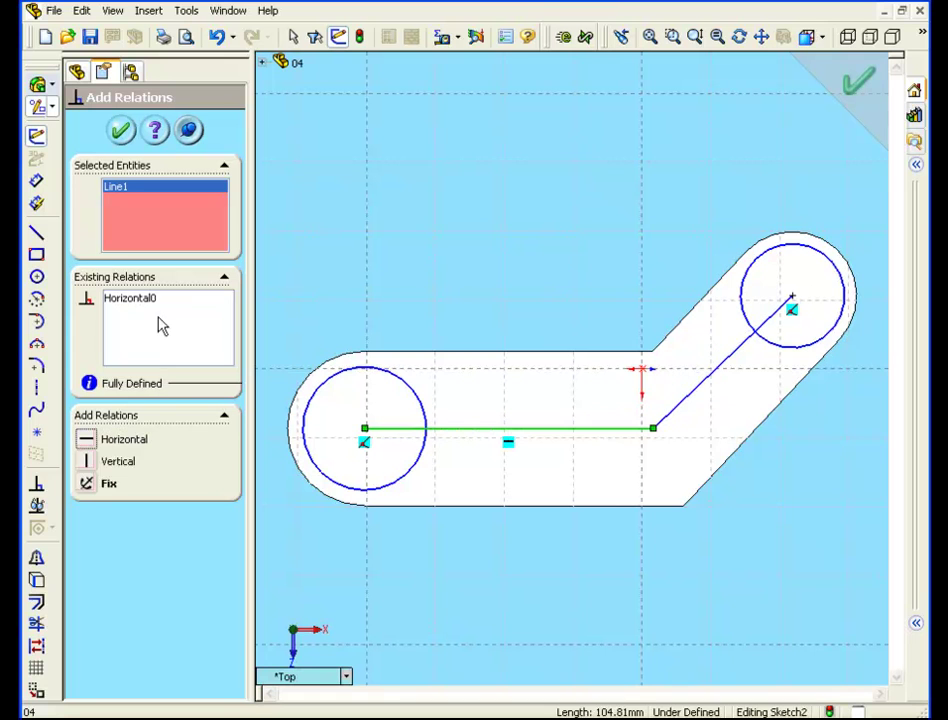
click(687, 403)
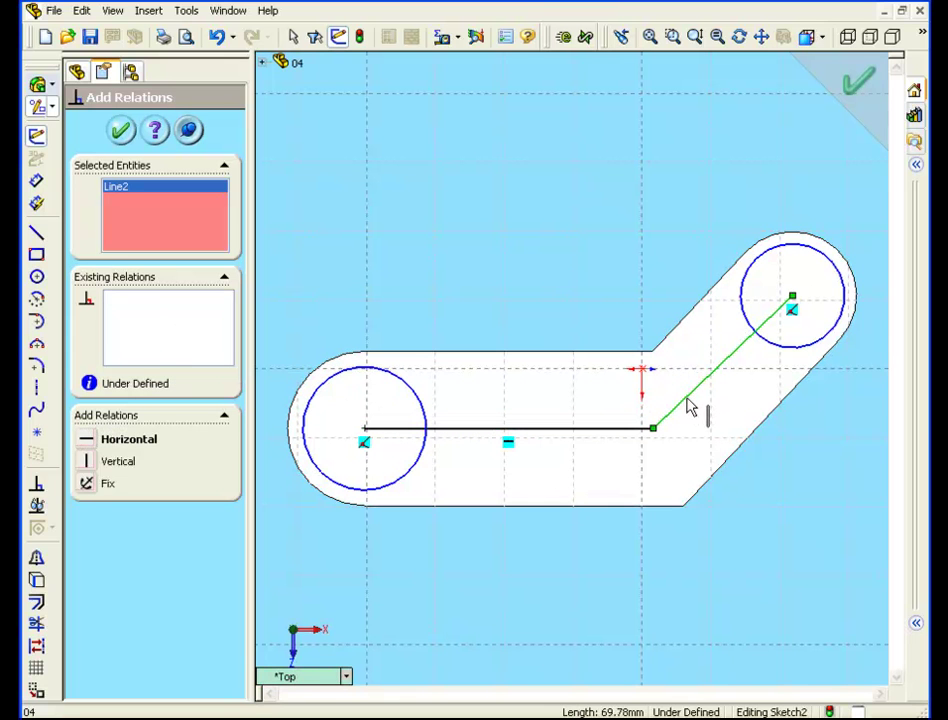
click(671, 332)
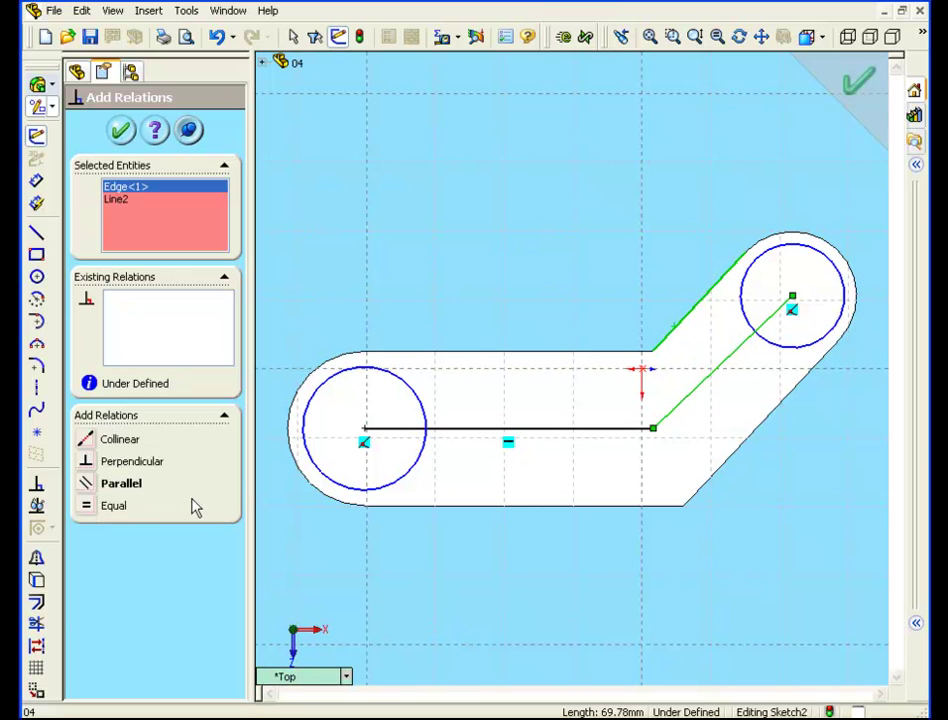
click(93, 485)
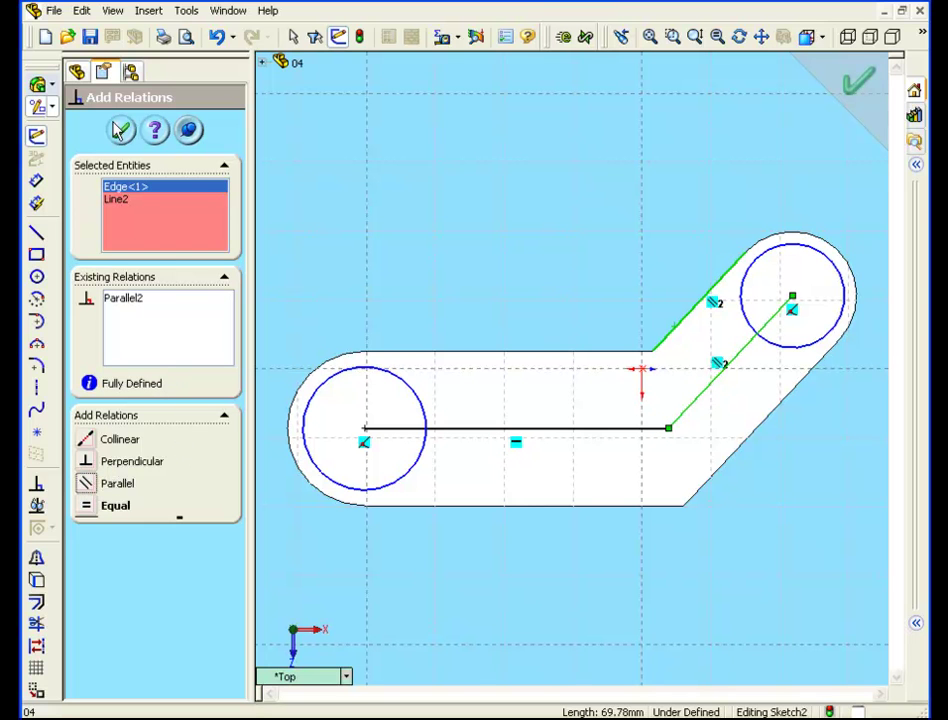
click(121, 130)
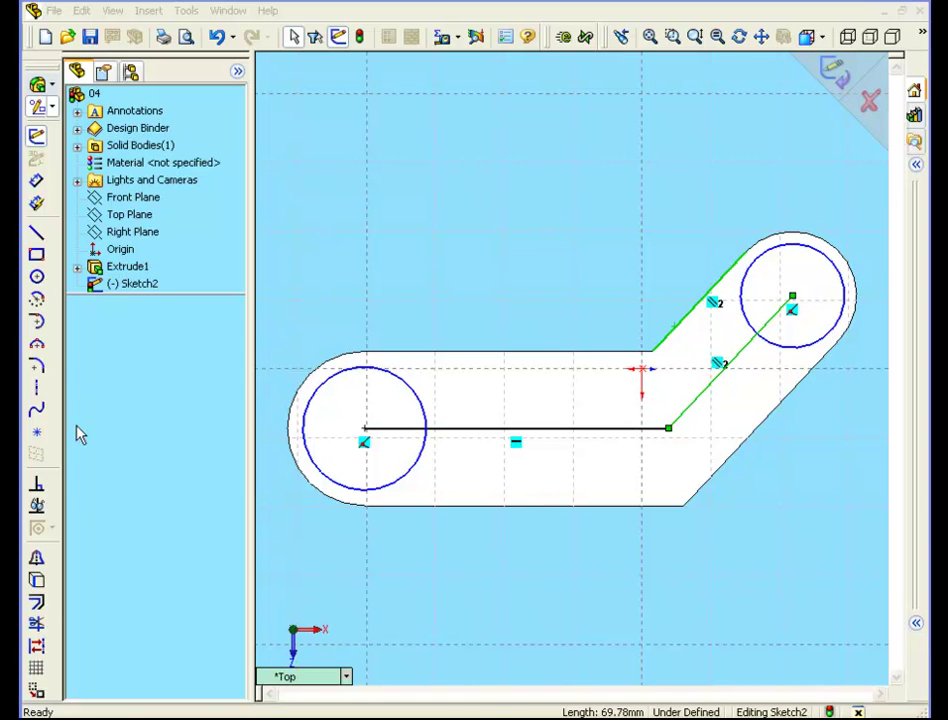
Step: Set up a 10 mm Offset Entities on the sketch line chain
click(37, 601)
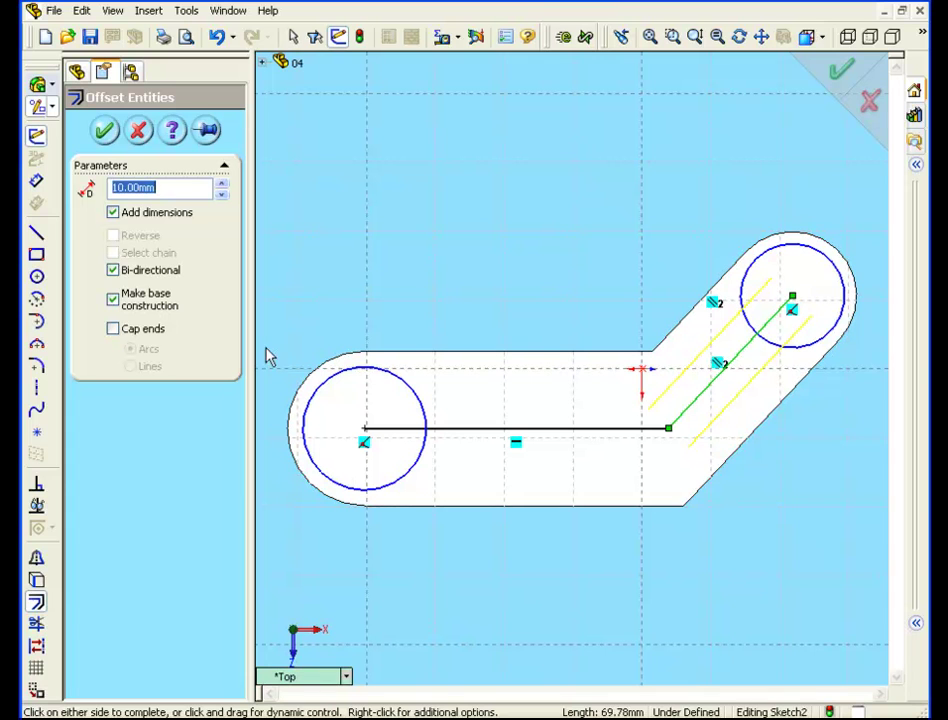
click(114, 187)
text(10)
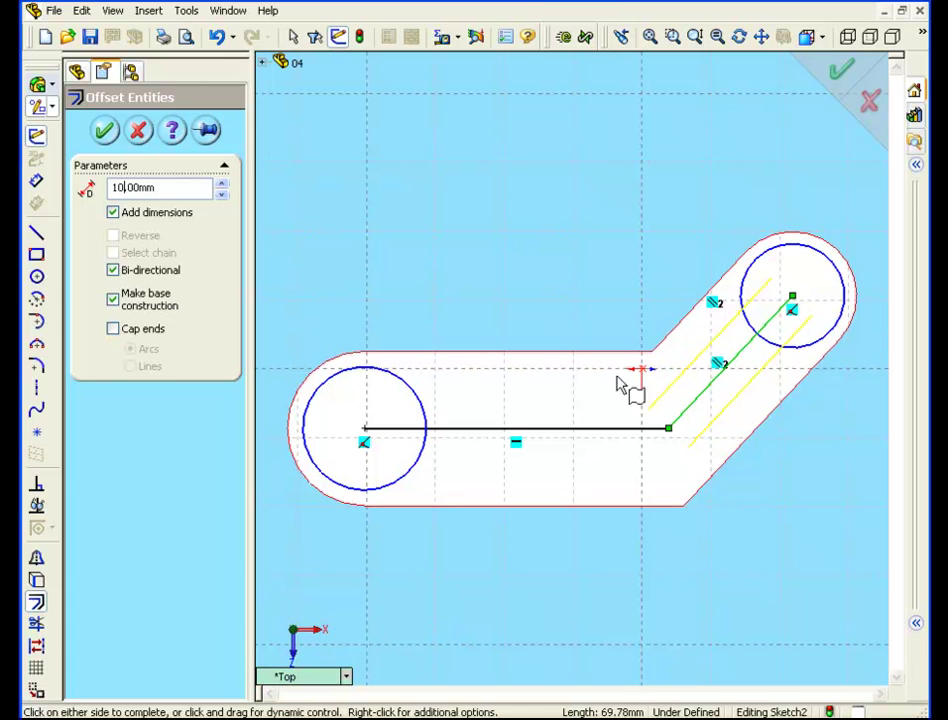
click(714, 392)
click(714, 392)
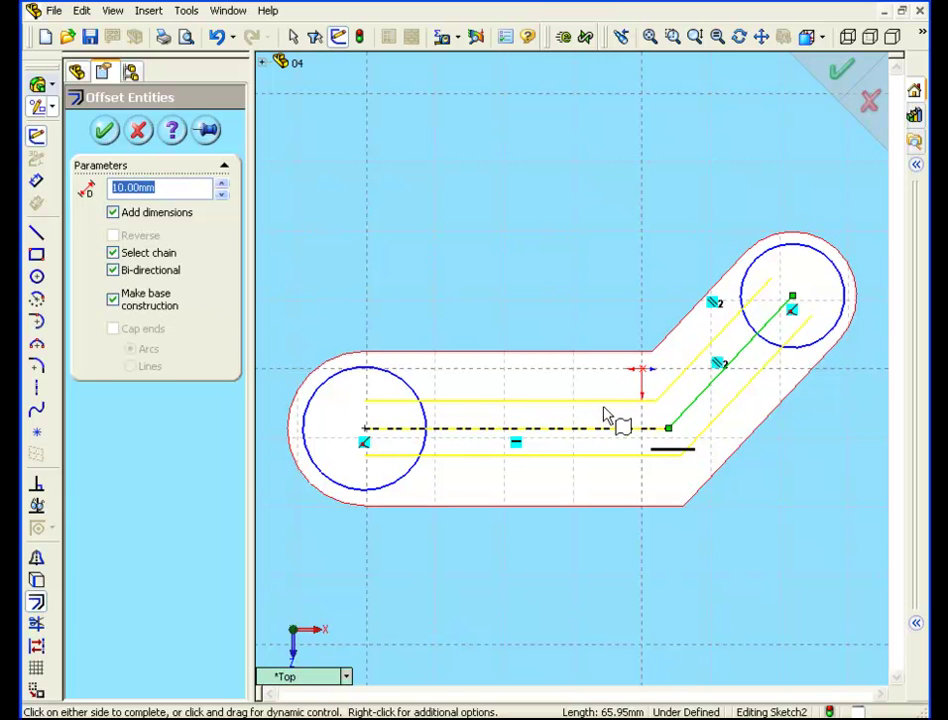
Step: Make the offset bi-directional with the base as construction and no end caps, and apply it
click(113, 253)
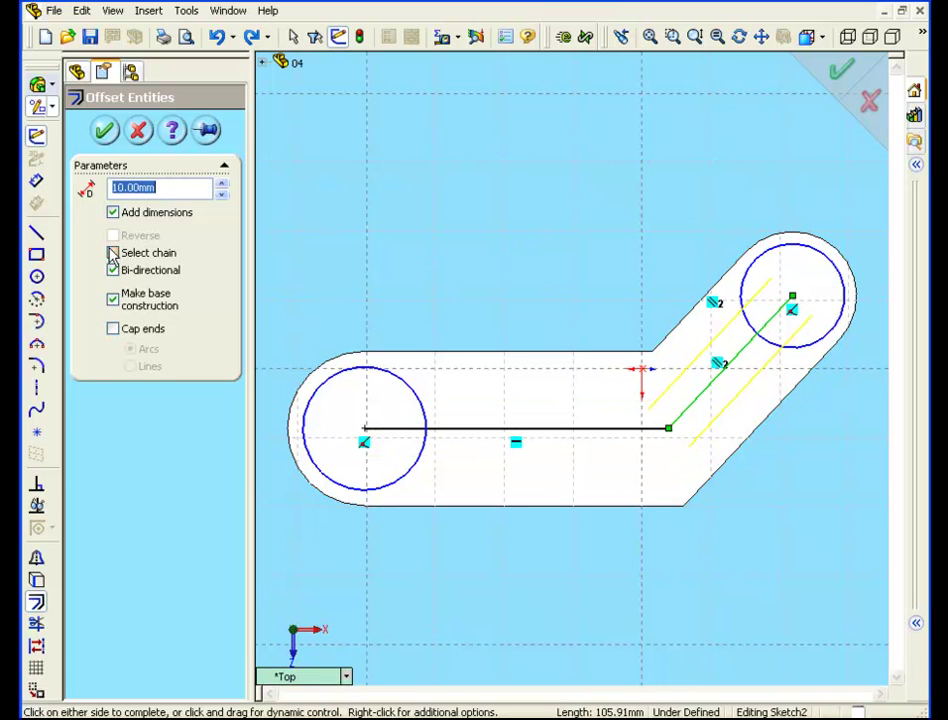
click(113, 271)
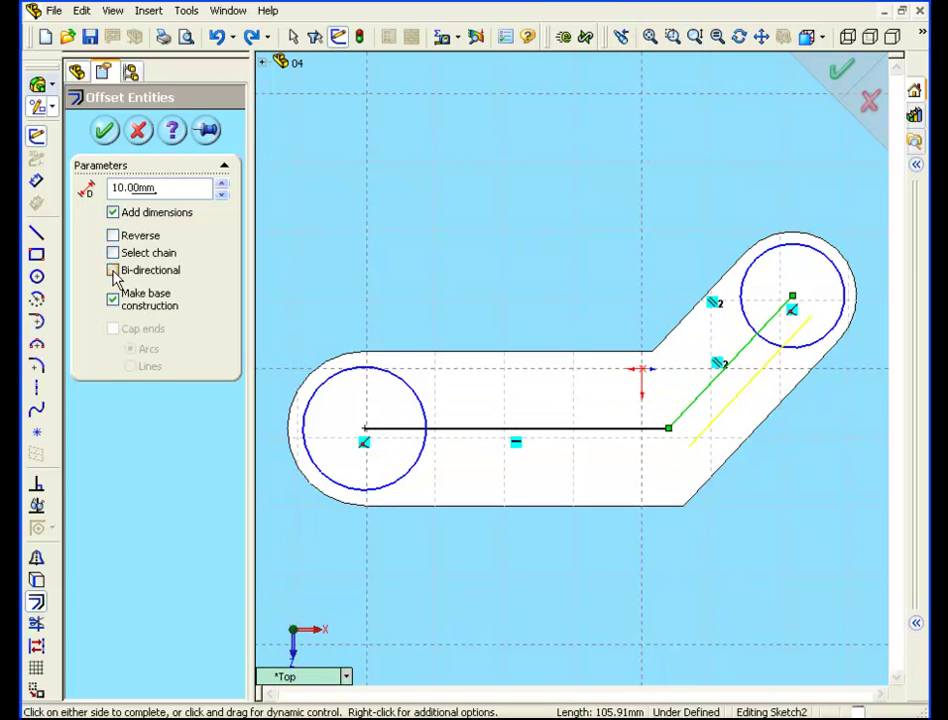
click(113, 253)
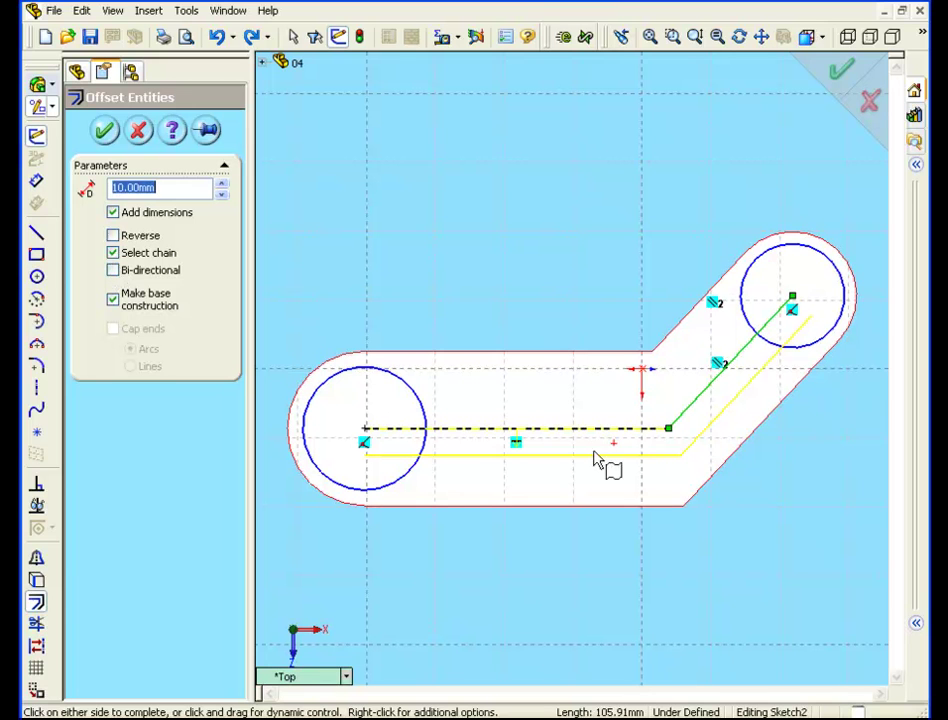
click(115, 272)
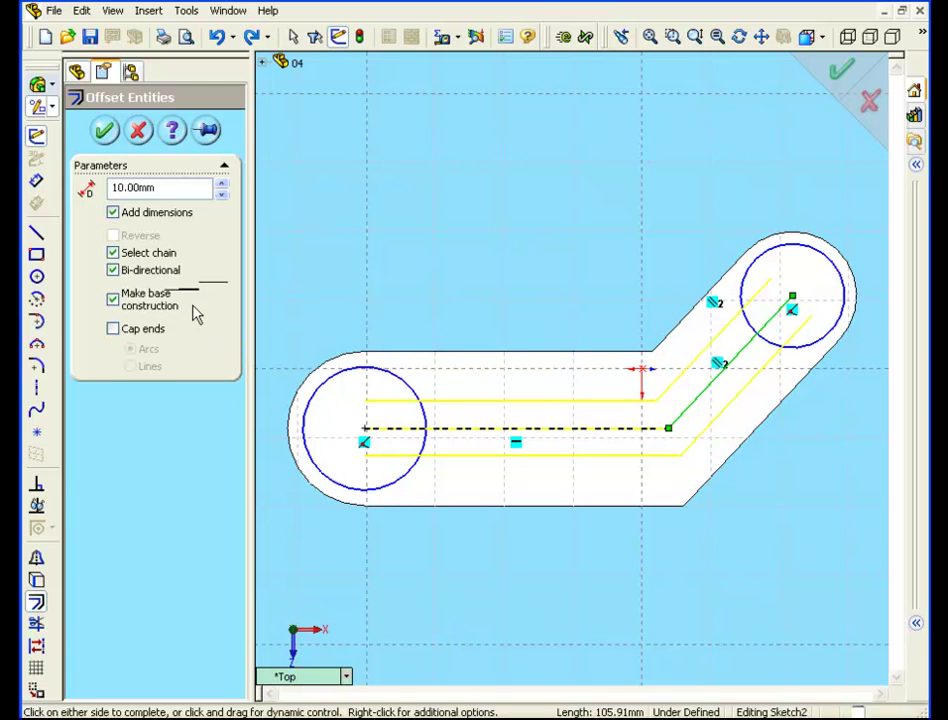
click(117, 309)
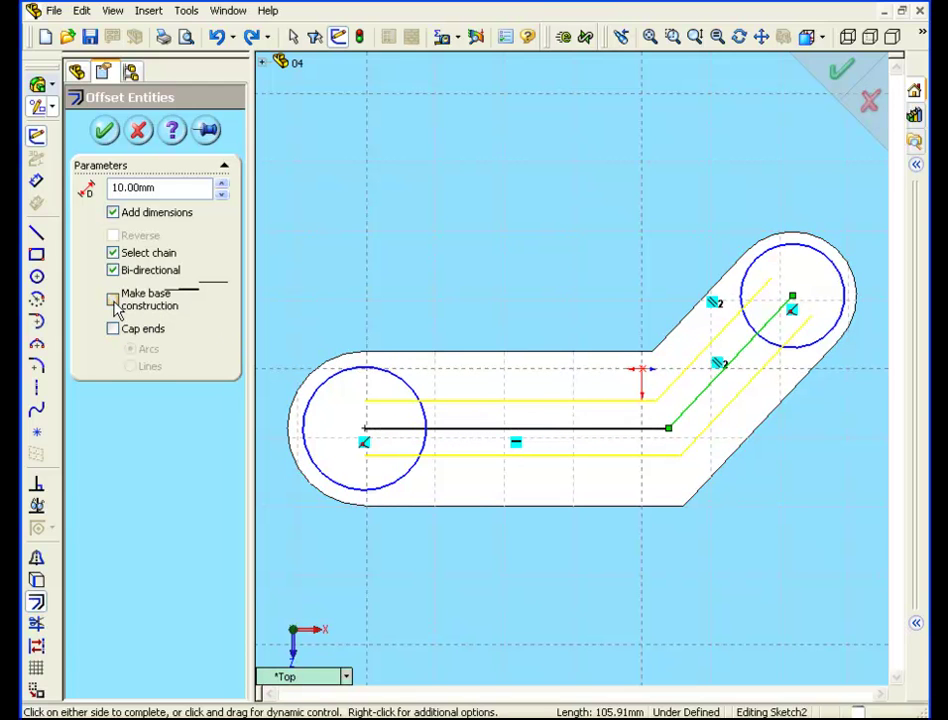
click(115, 306)
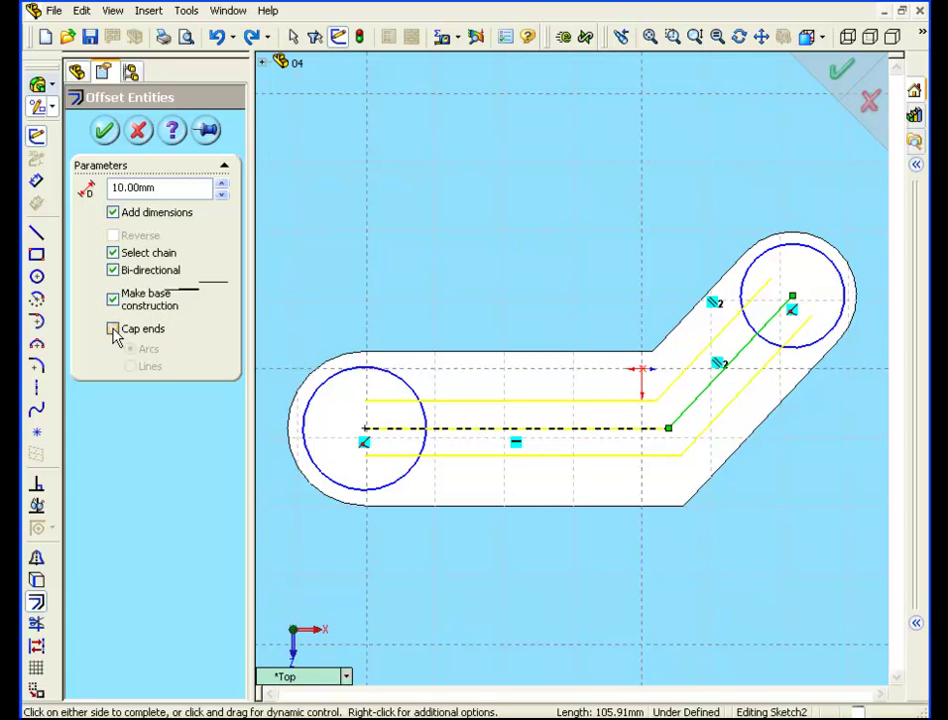
click(113, 329)
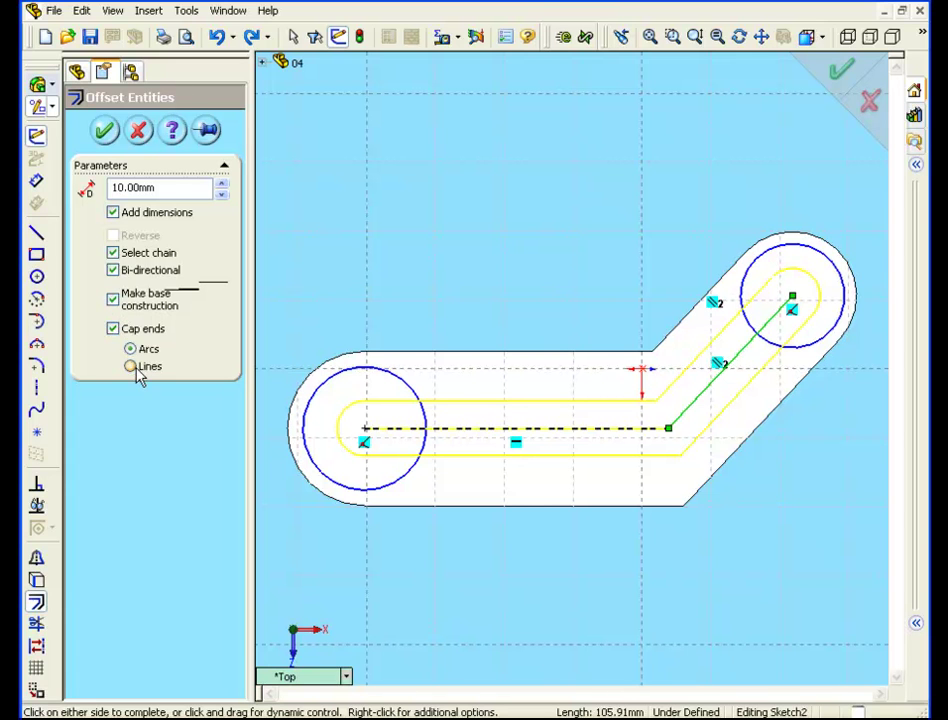
click(131, 367)
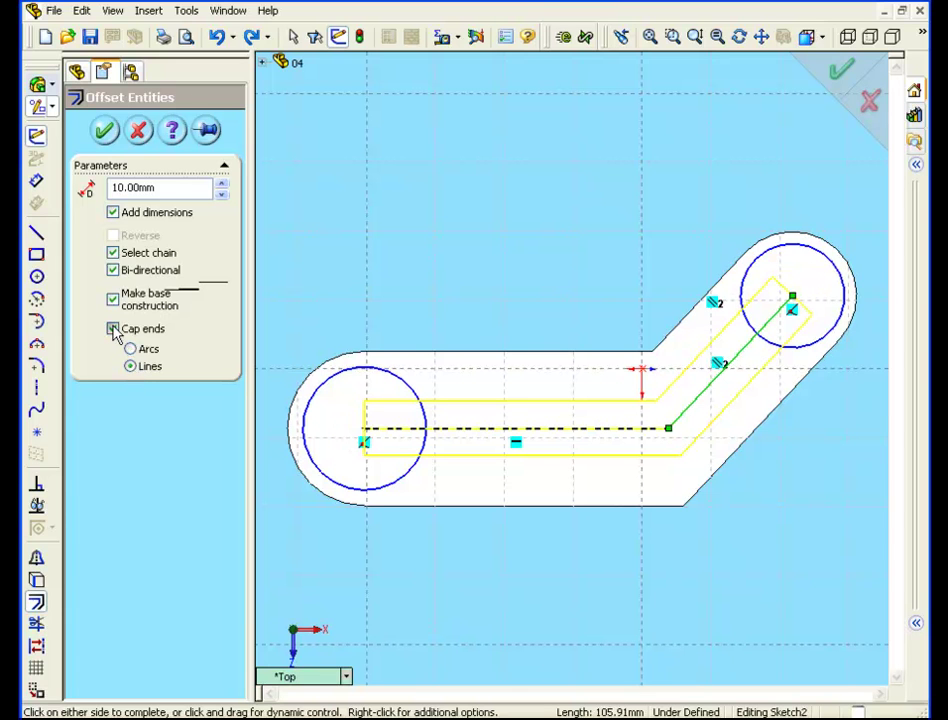
click(113, 329)
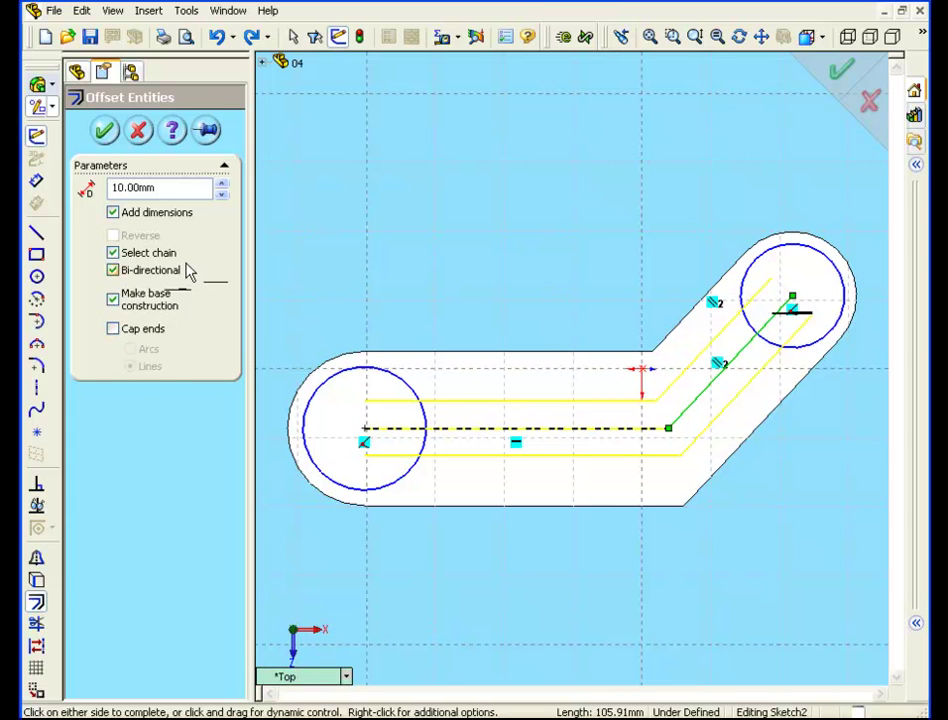
click(107, 133)
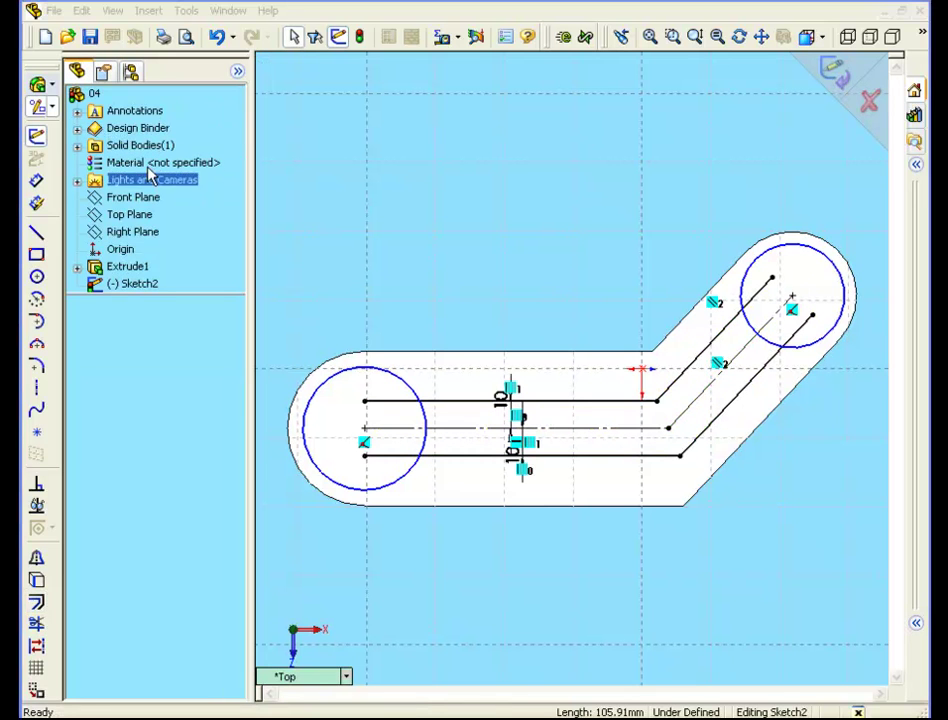
Step: Trim the slot lines inside the left circle and the arc between them, undoing one wrong trim
click(36, 625)
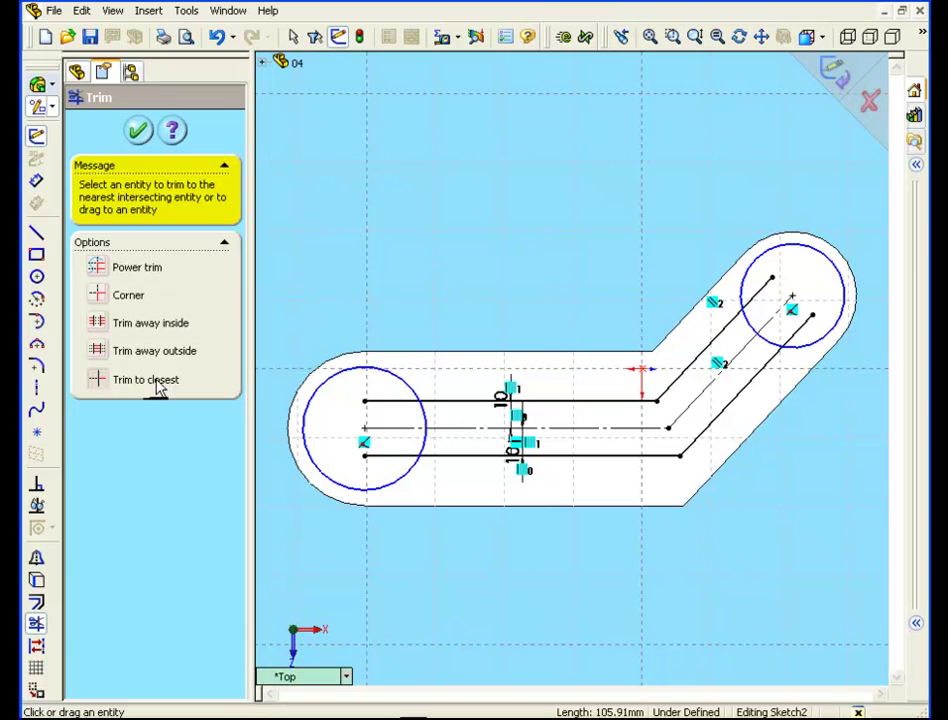
click(96, 351)
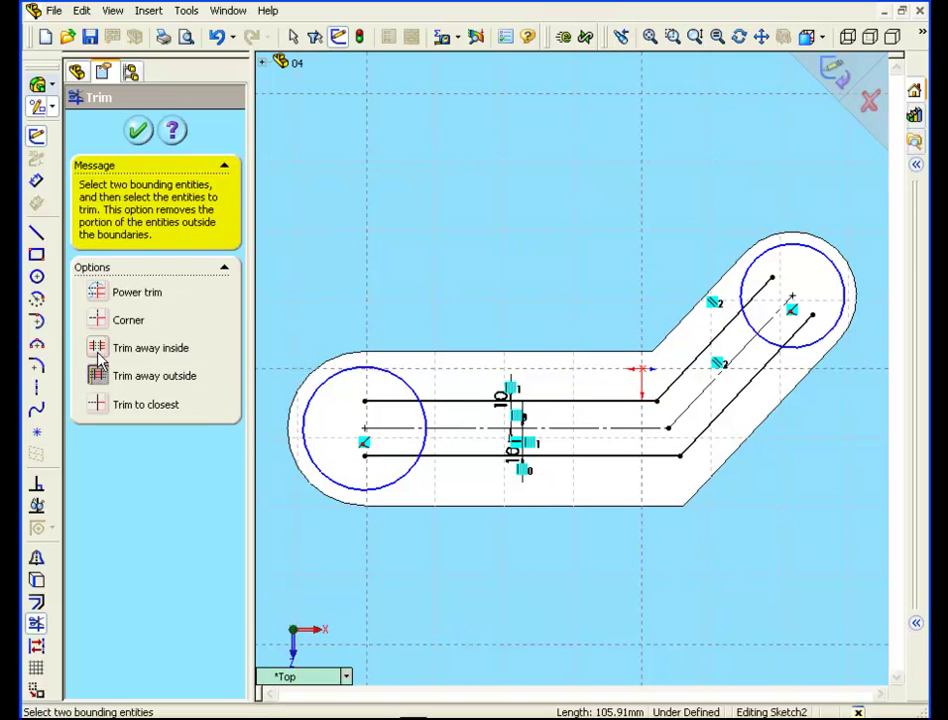
click(100, 401)
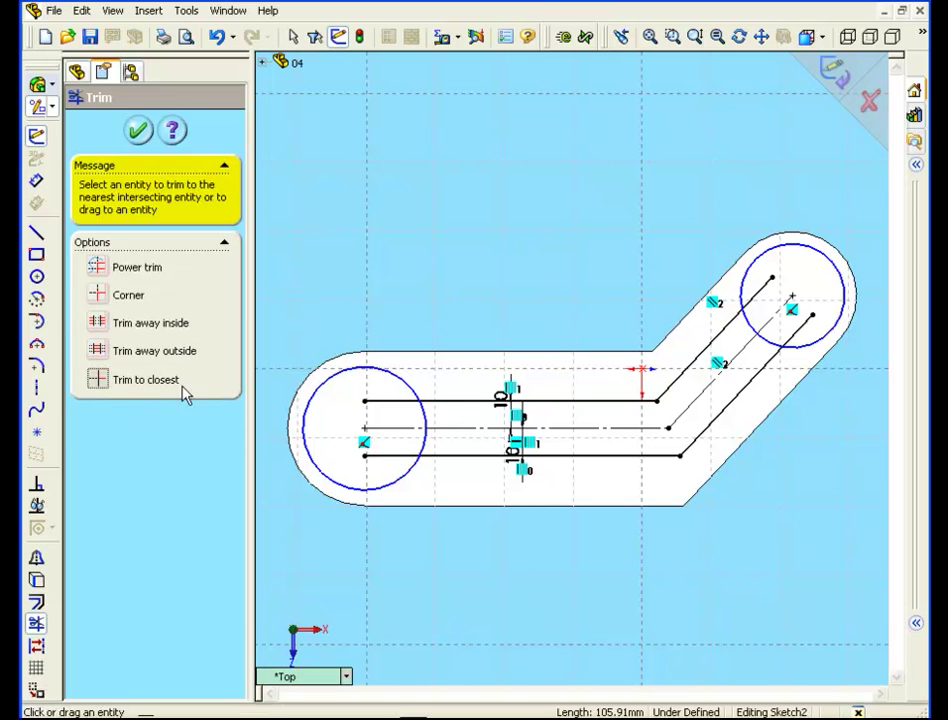
click(389, 402)
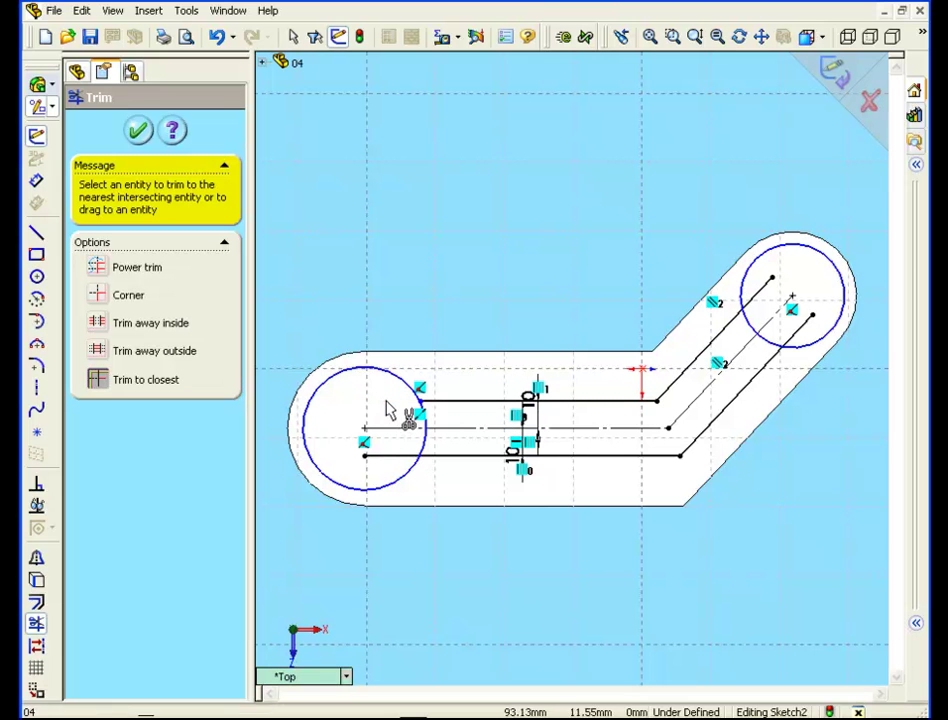
click(402, 455)
click(426, 456)
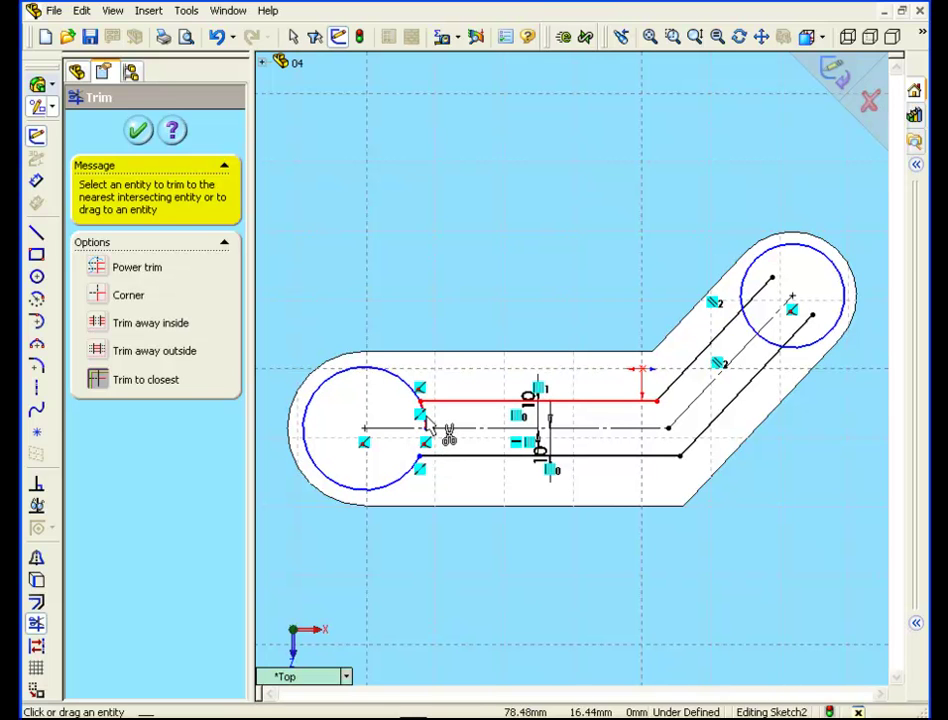
click(428, 418)
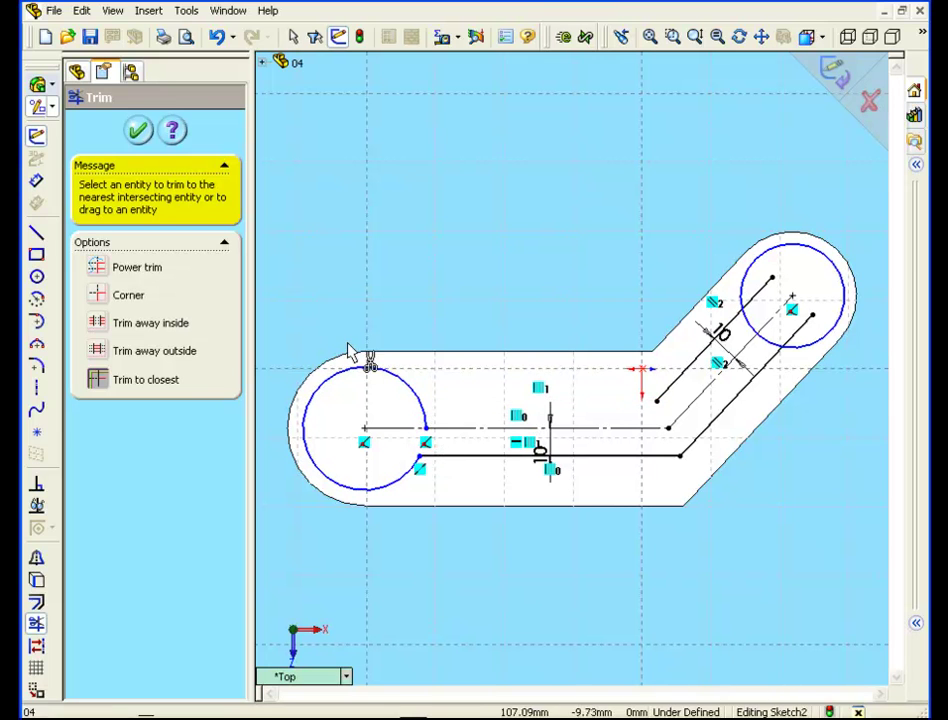
key(ctrl+z)
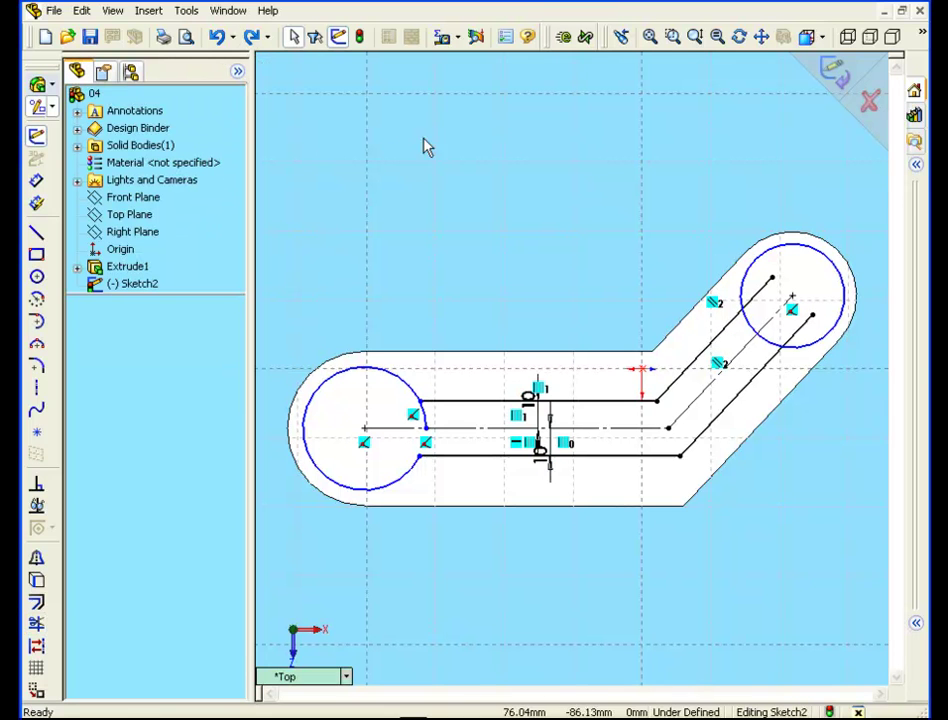
Step: Remove the leftover arc piece and trim the lines and arc inside the right circle
click(673, 38)
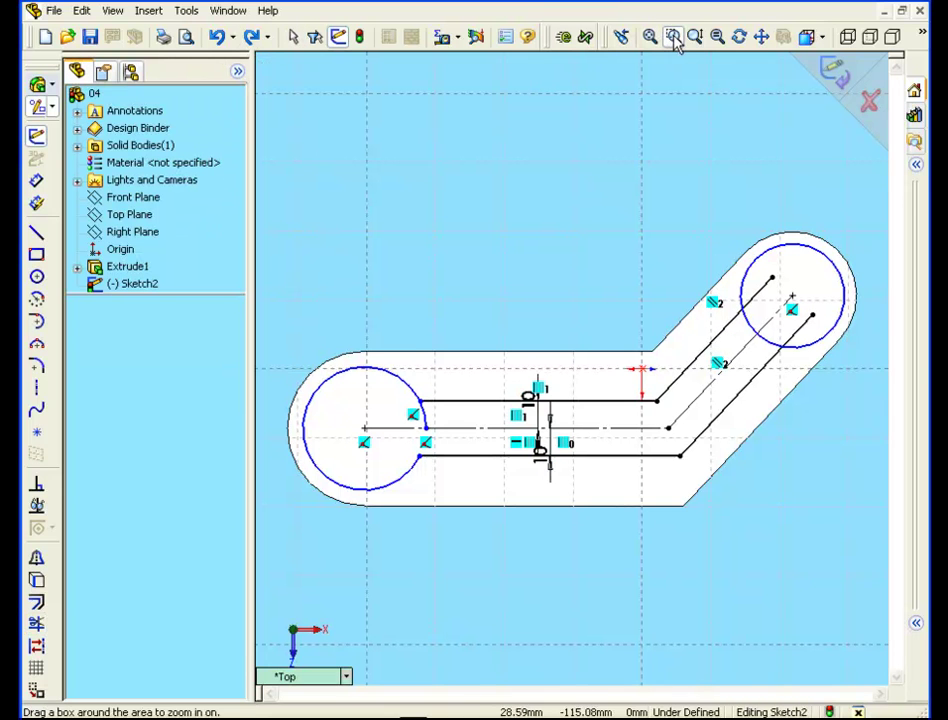
drag(318, 364, 510, 499)
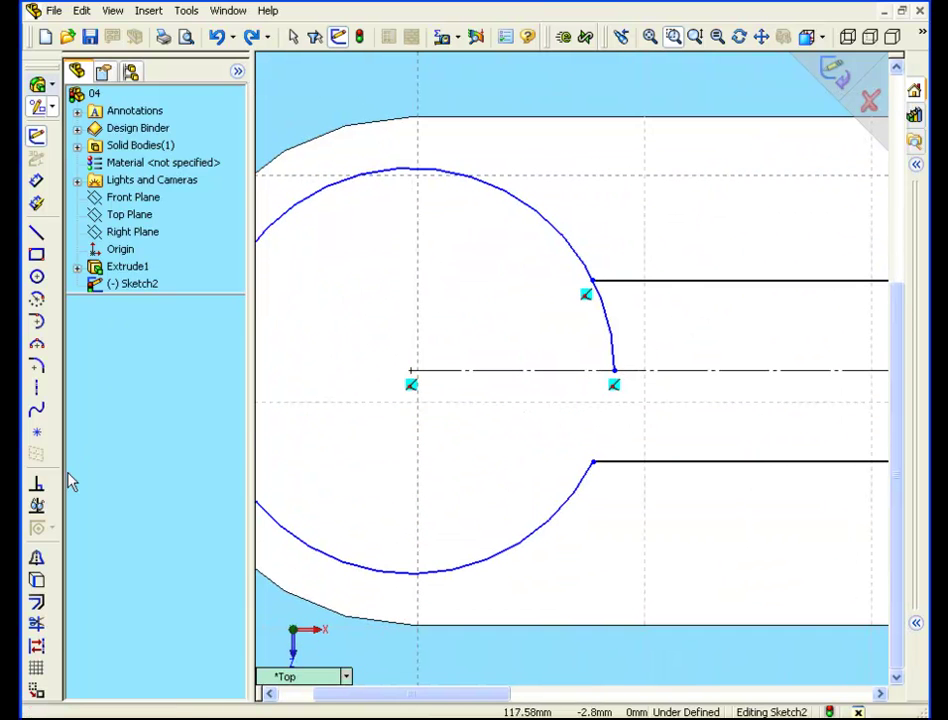
click(36, 623)
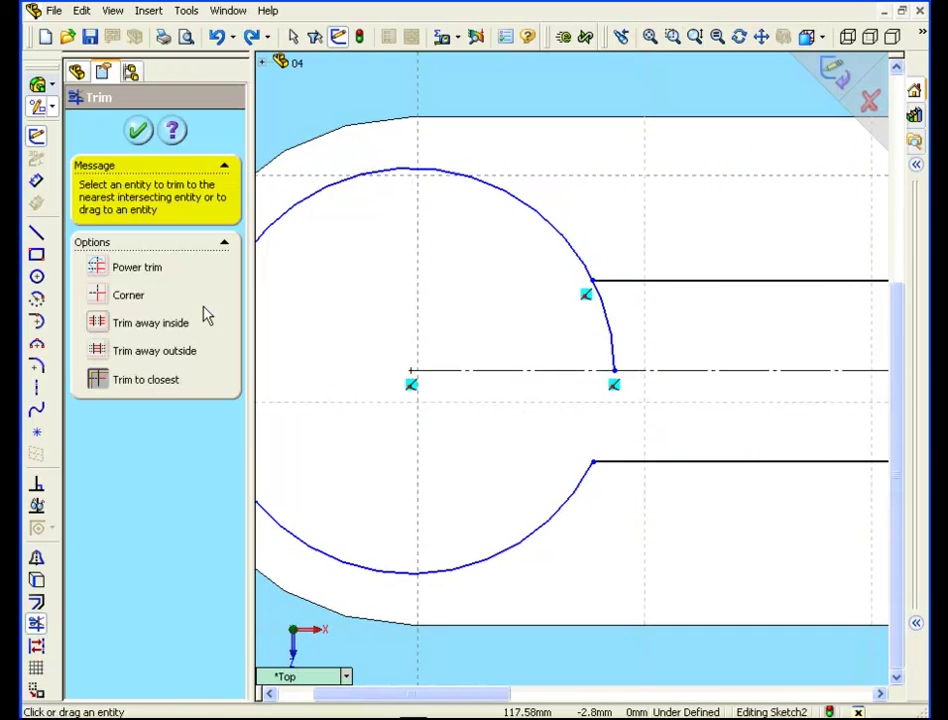
click(614, 340)
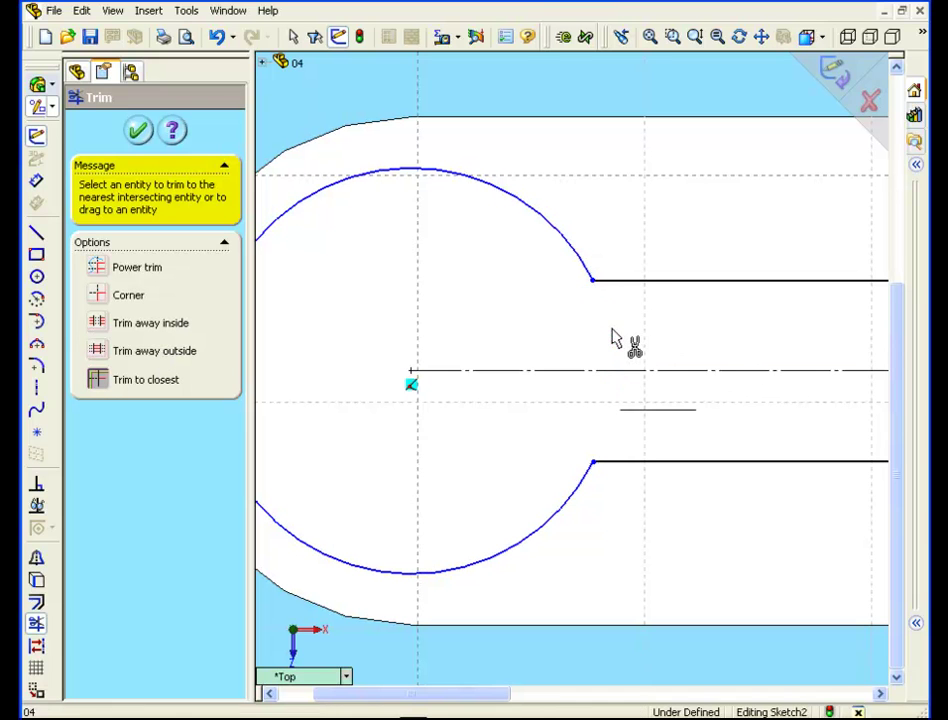
click(649, 37)
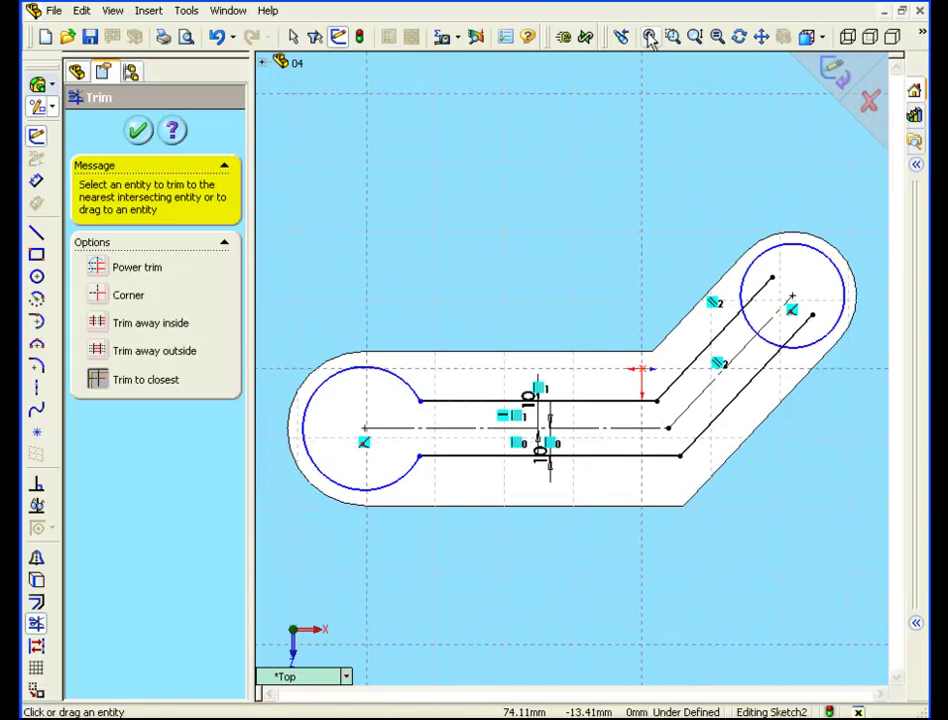
click(758, 300)
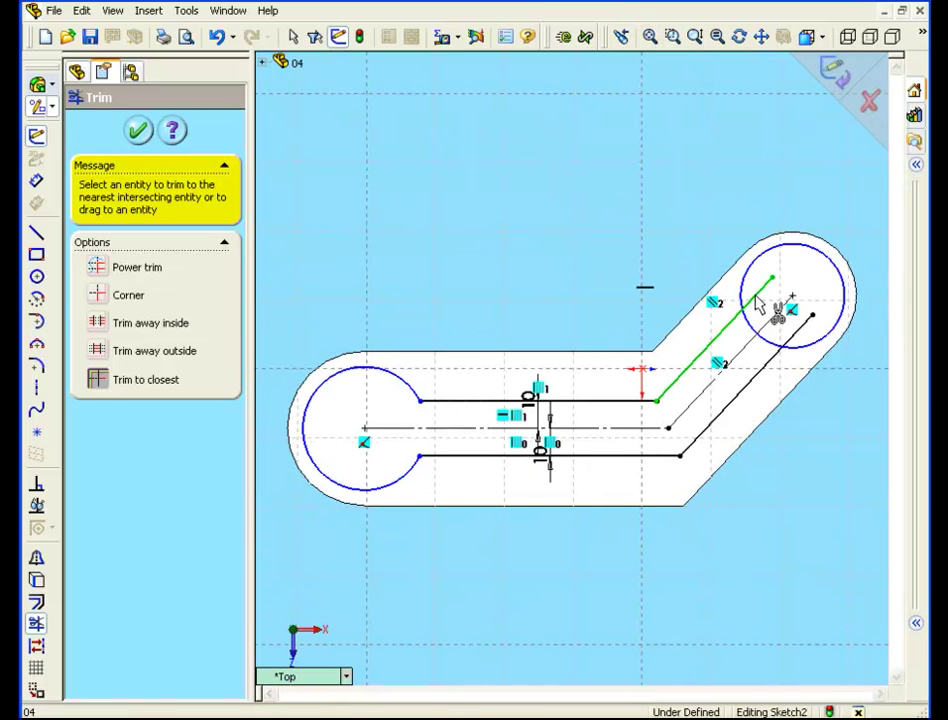
click(803, 331)
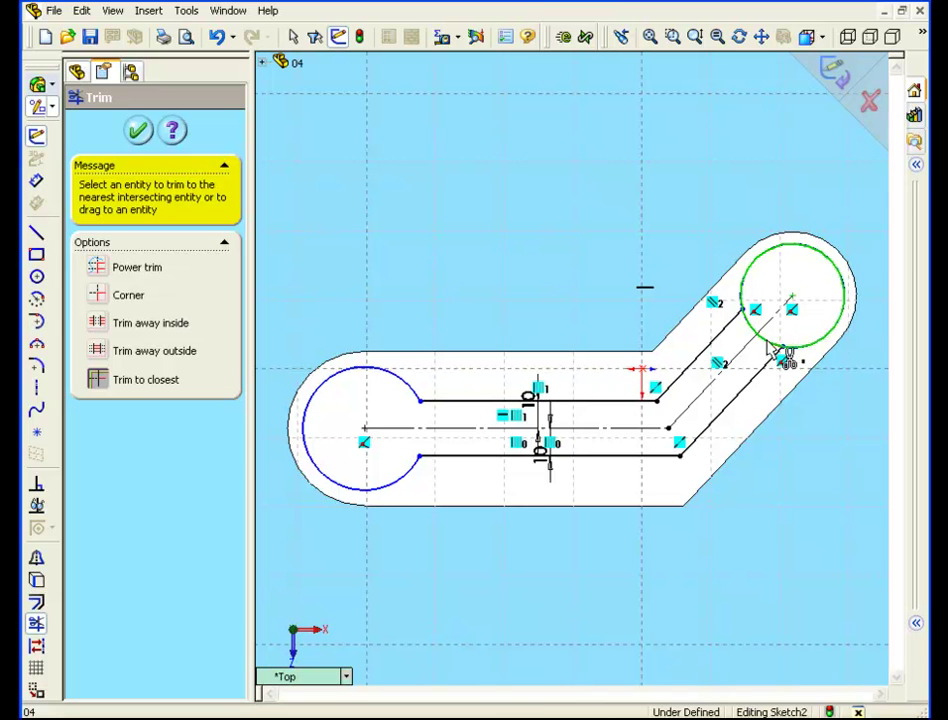
click(762, 337)
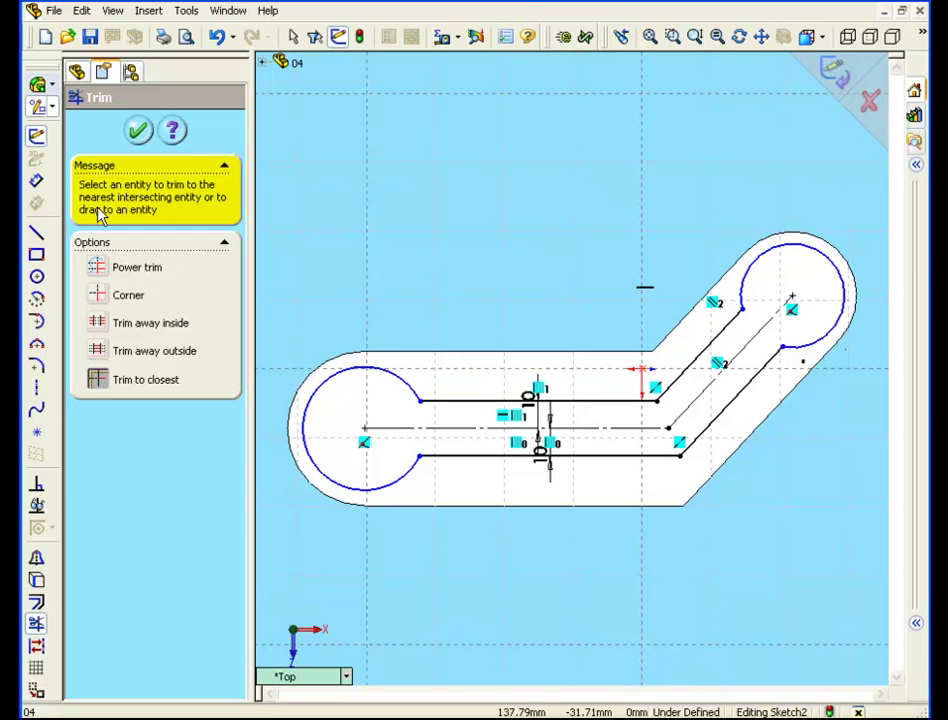
Step: Add radius dimensions R22.39 on the left arc and R18.89 on the right arc
click(36, 181)
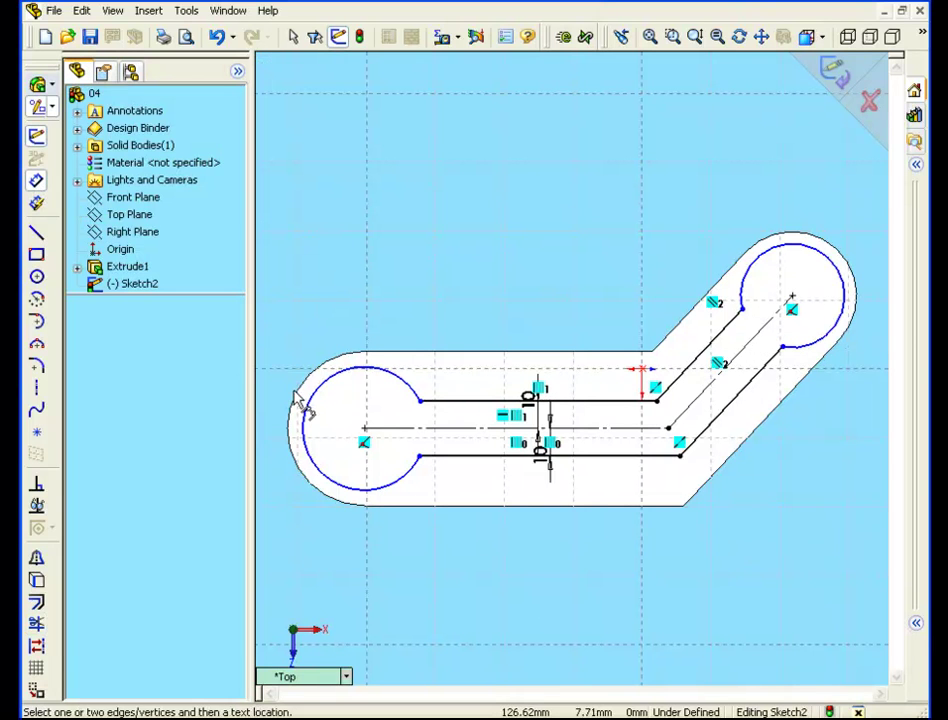
click(376, 377)
click(309, 292)
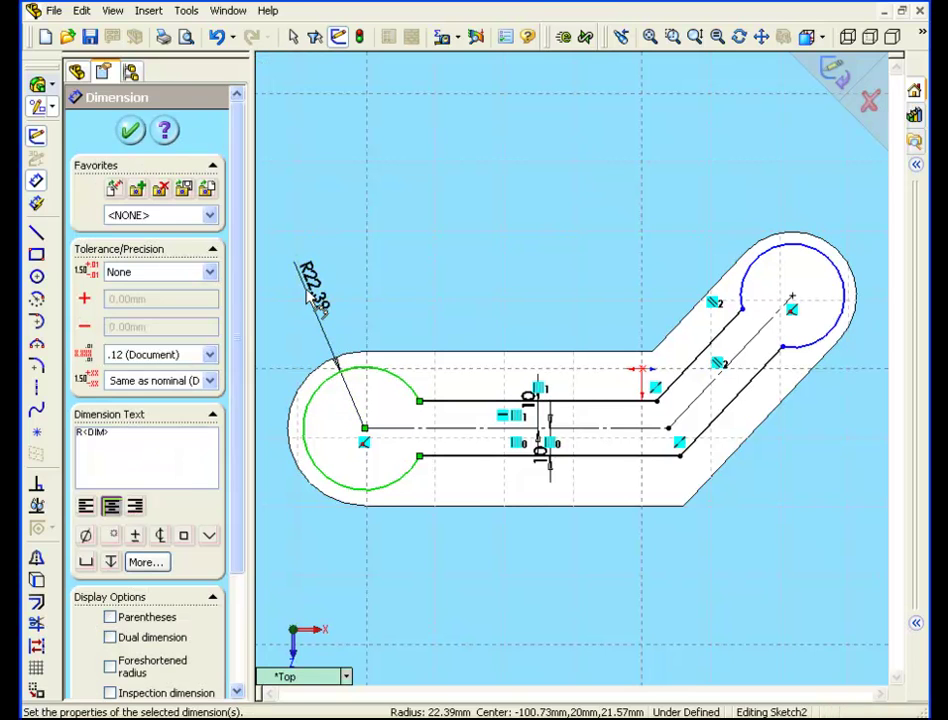
drag(280, 265, 347, 272)
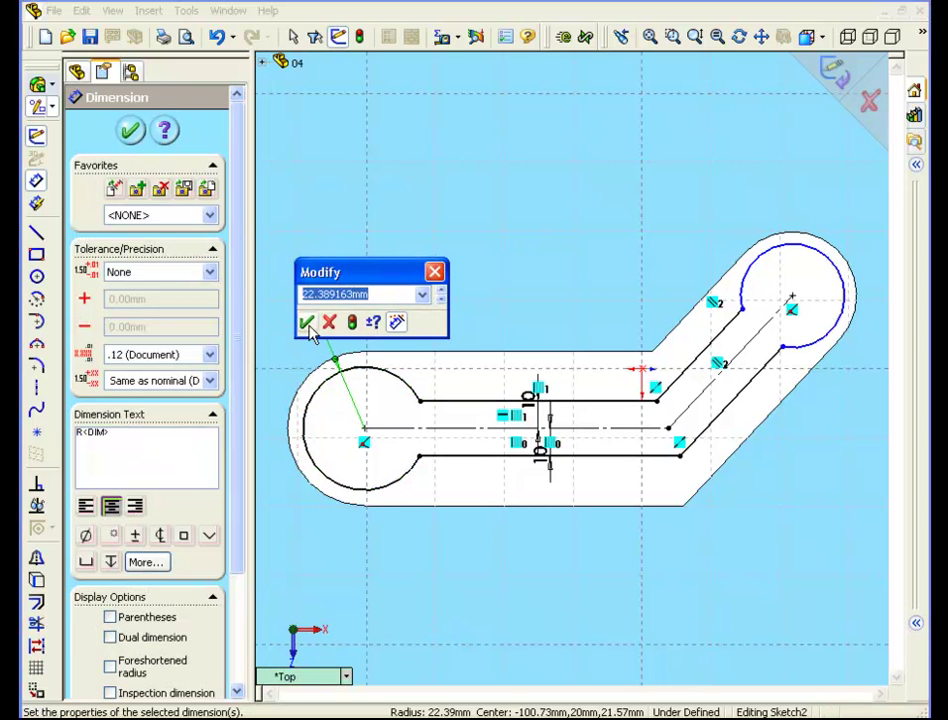
click(305, 322)
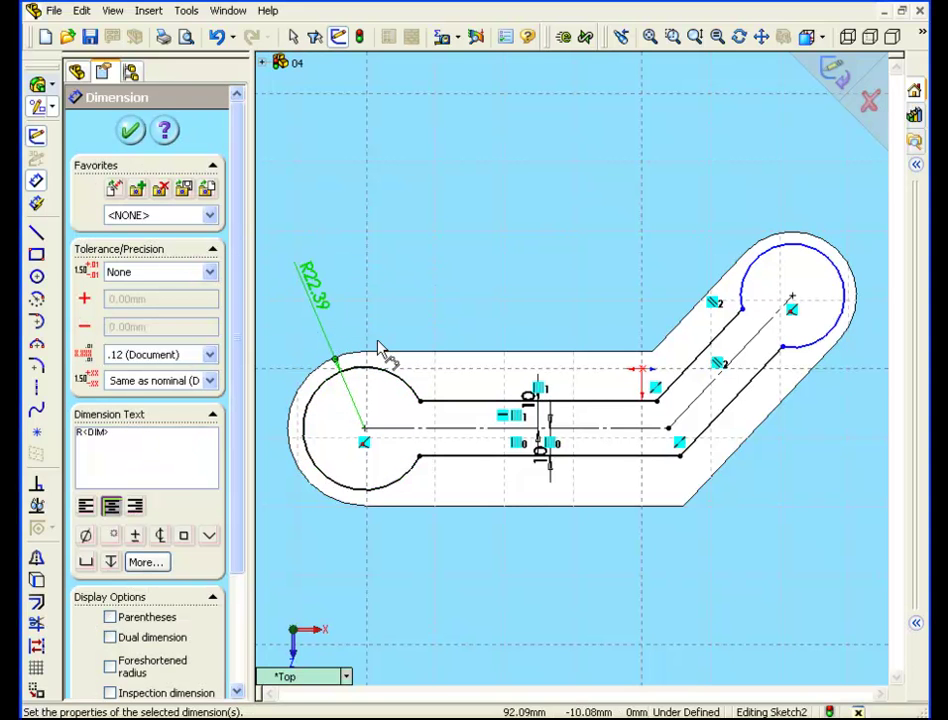
click(812, 254)
click(822, 180)
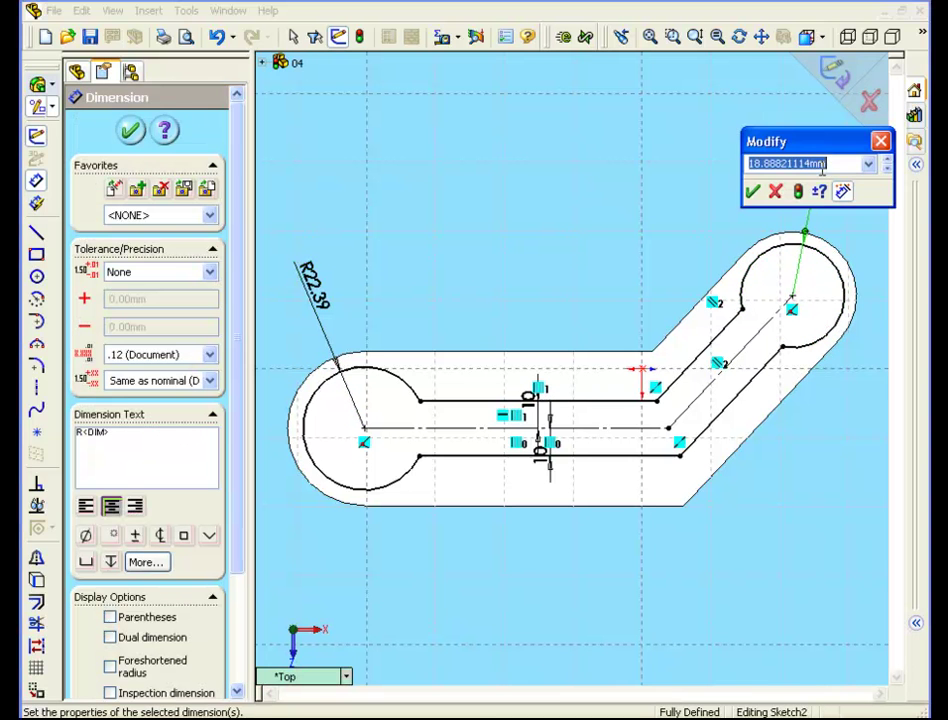
click(752, 191)
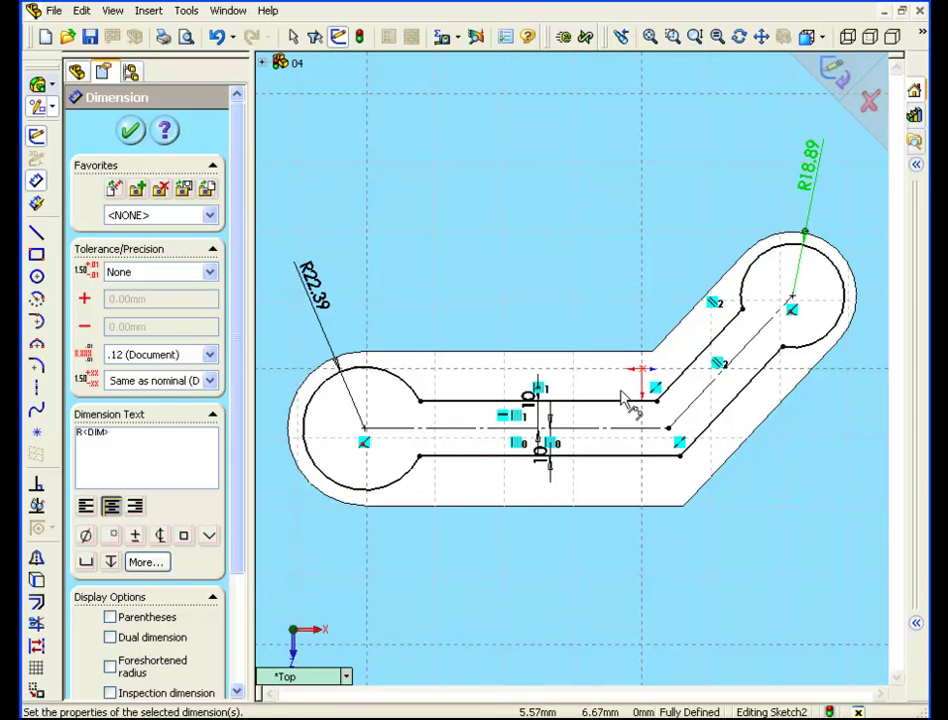
Step: Extrude the slot outline 2 mm upward as Extrude2, ending in the isometric view
click(38, 86)
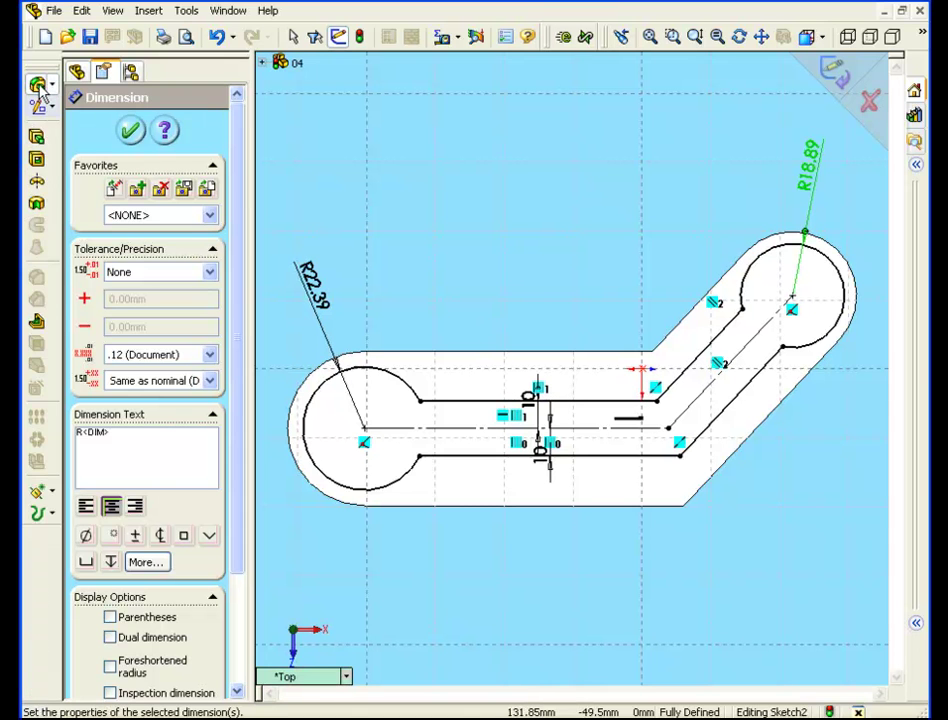
click(37, 135)
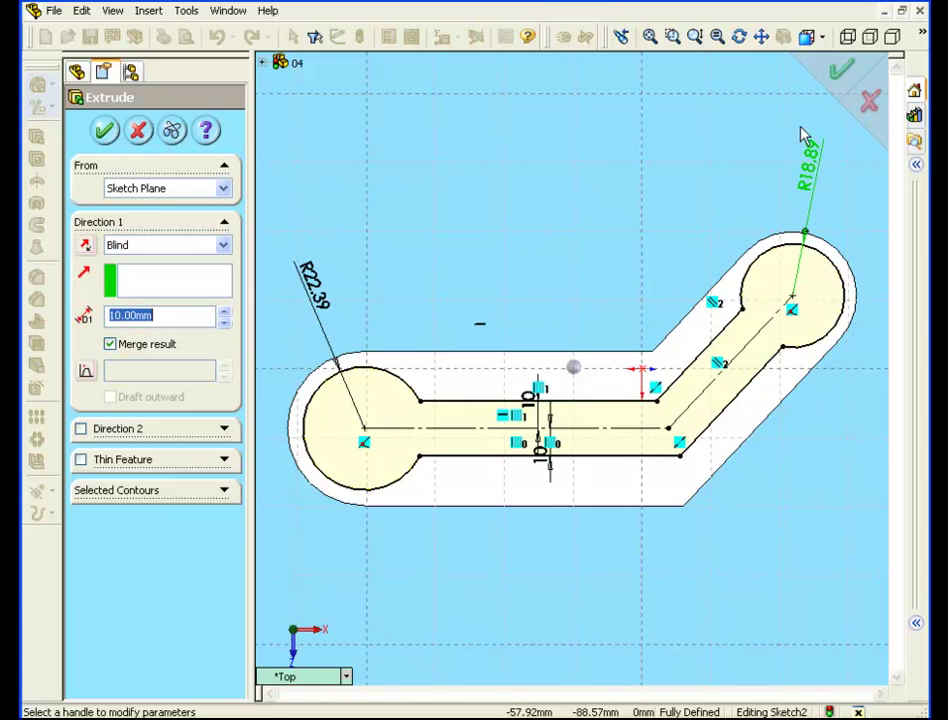
click(819, 40)
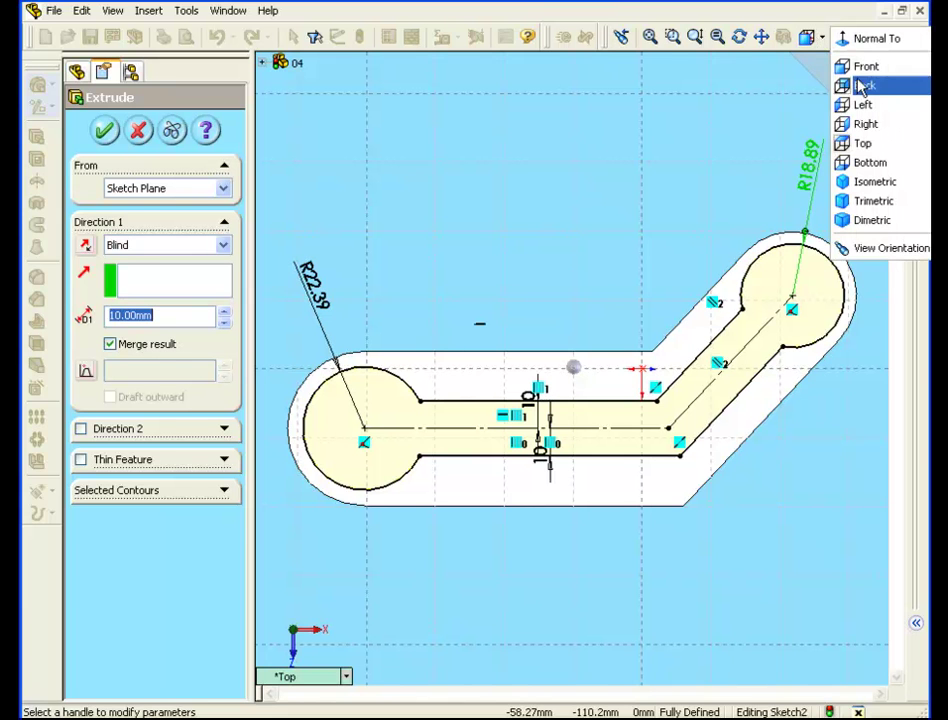
click(880, 183)
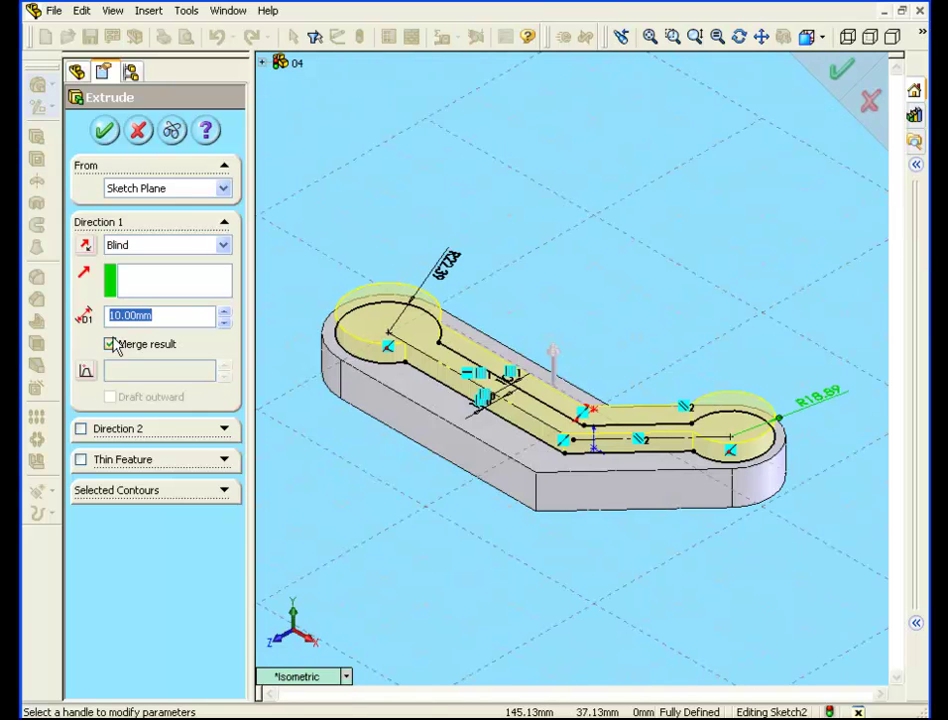
click(117, 315)
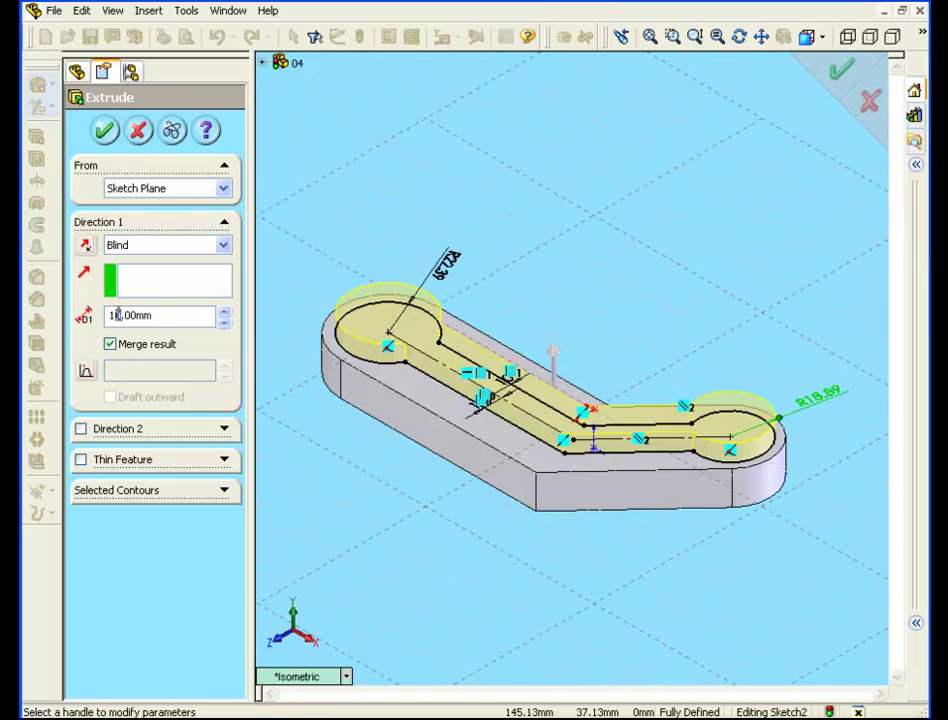
text(2)
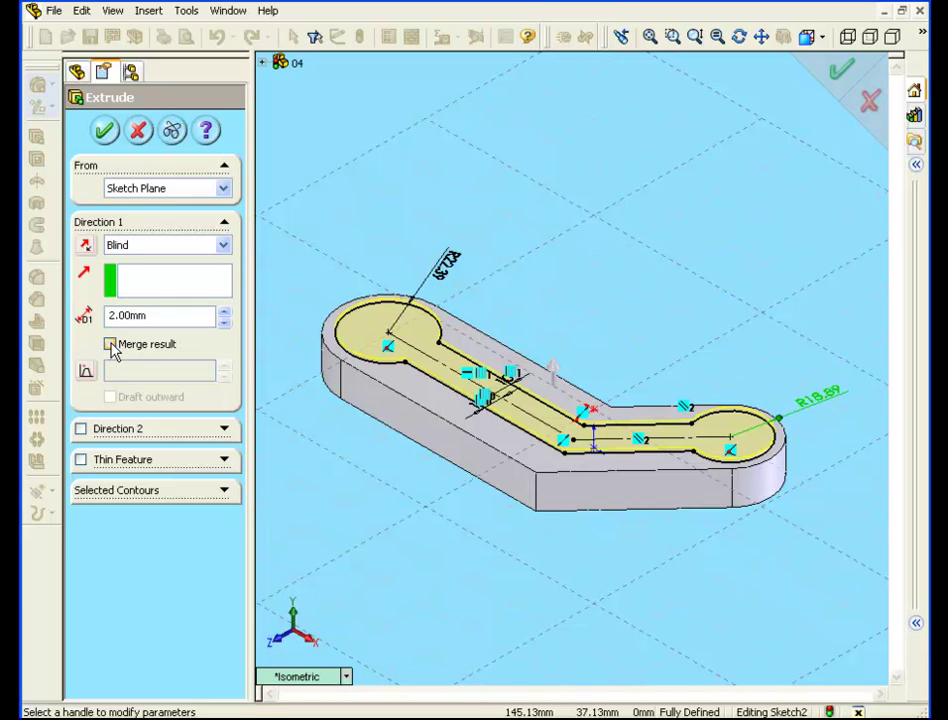
click(106, 132)
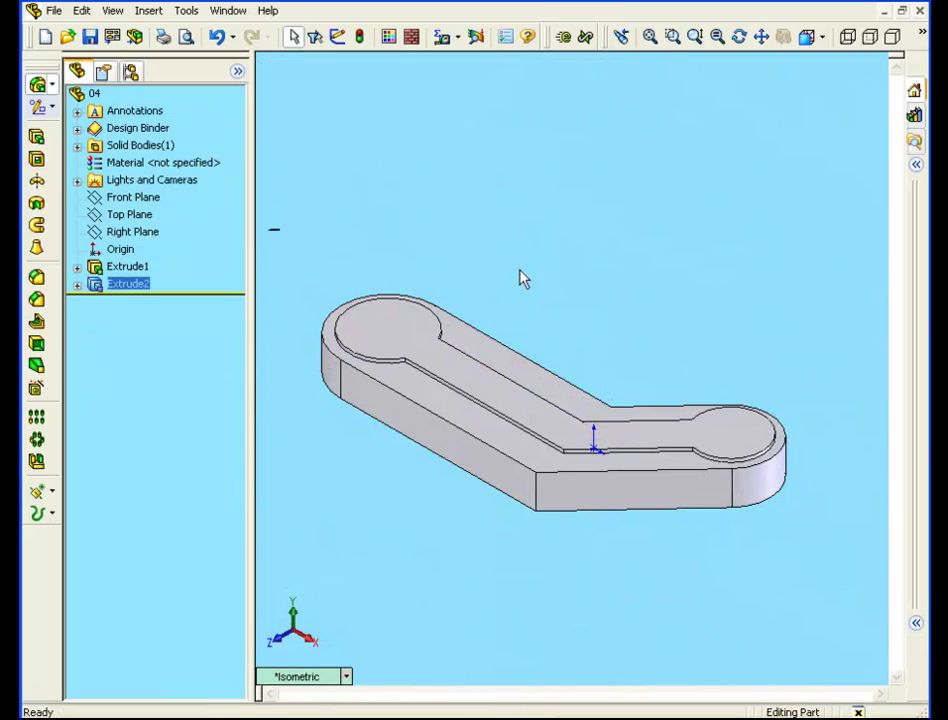
middle_drag(519, 278, 540, 270)
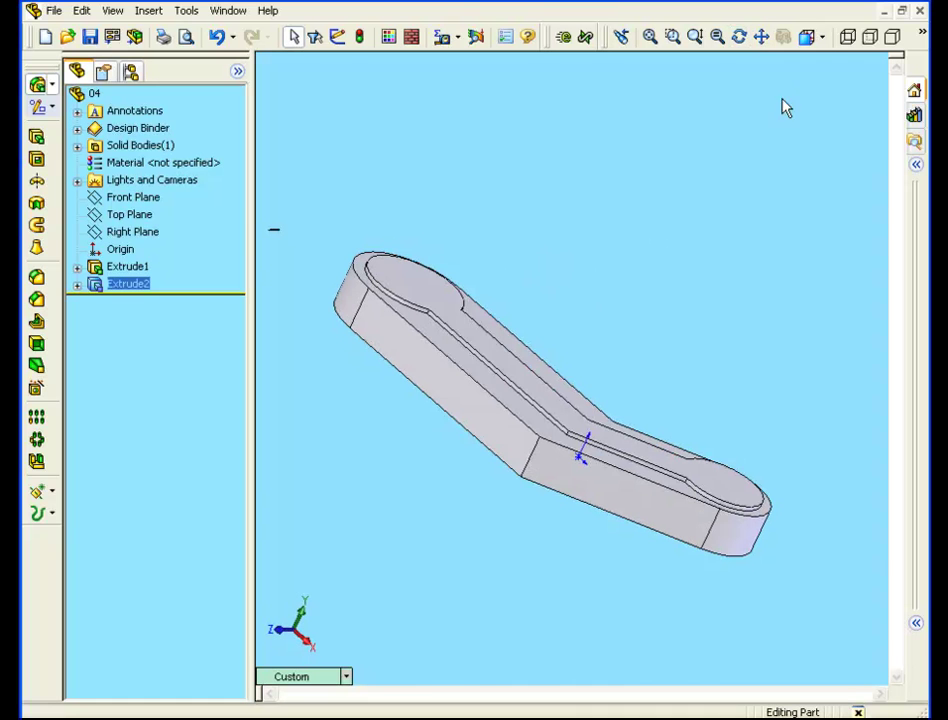
click(822, 37)
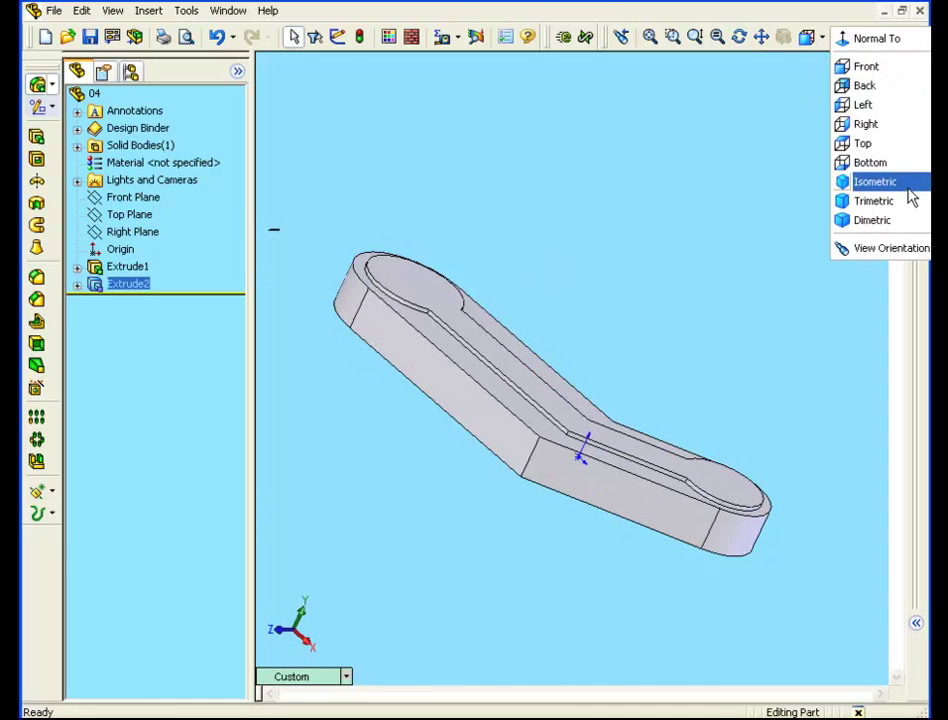
click(862, 182)
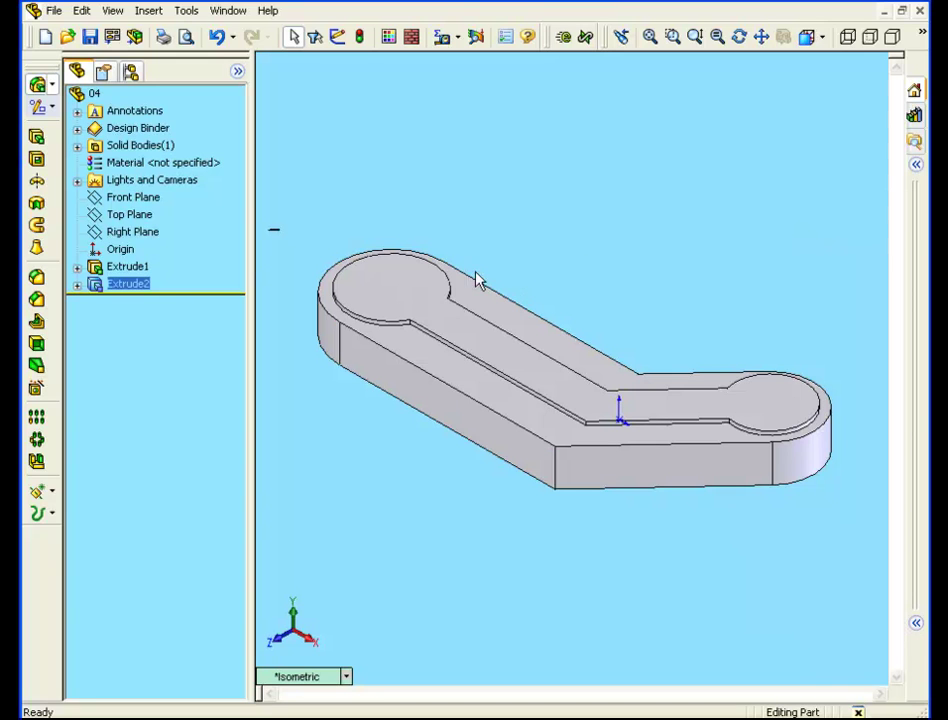
Step: On the boss top face, sketch an R≈20.02 circle centred on the left end arc, then close Sketch3
right_click(391, 276)
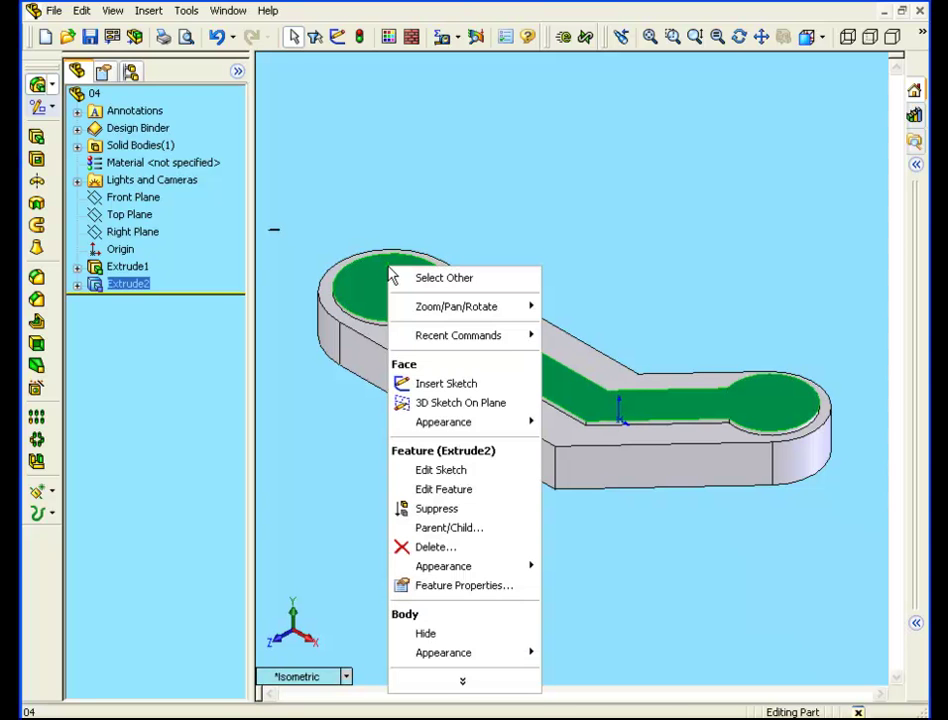
click(458, 384)
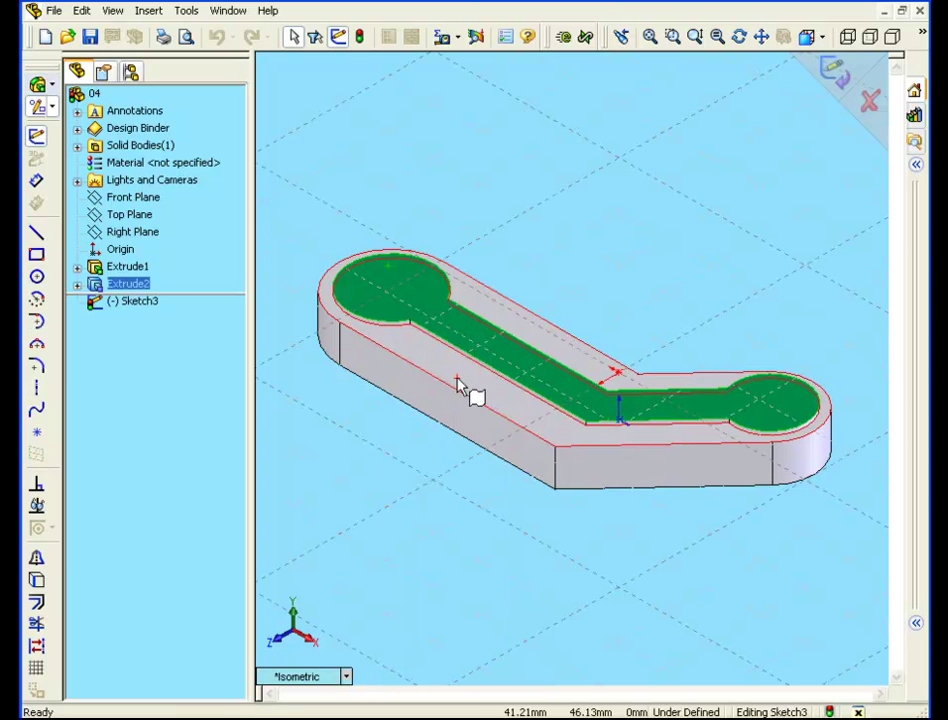
click(824, 37)
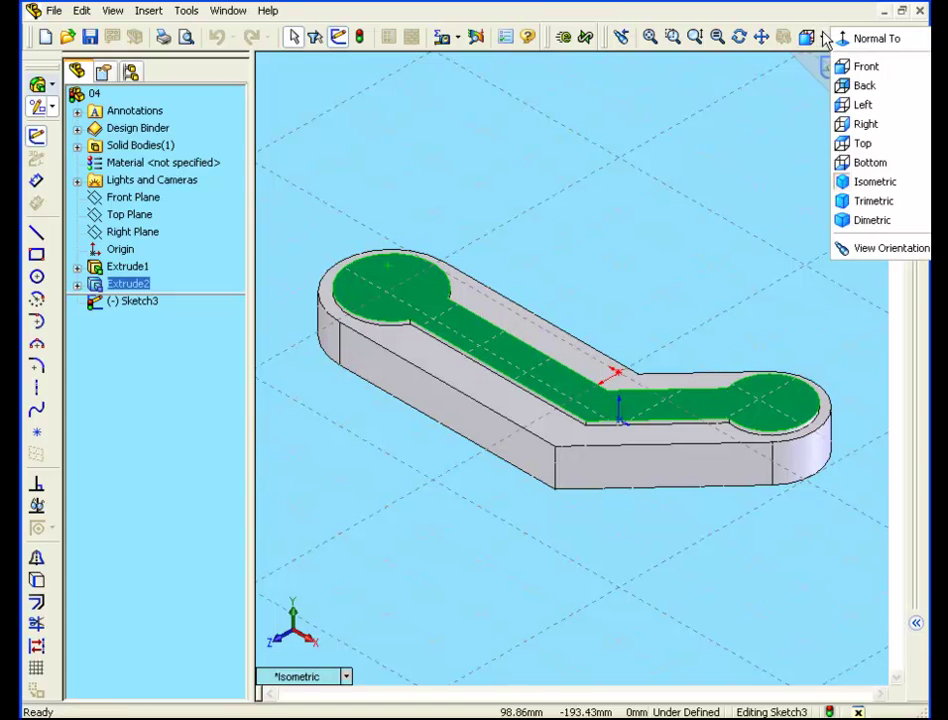
click(859, 147)
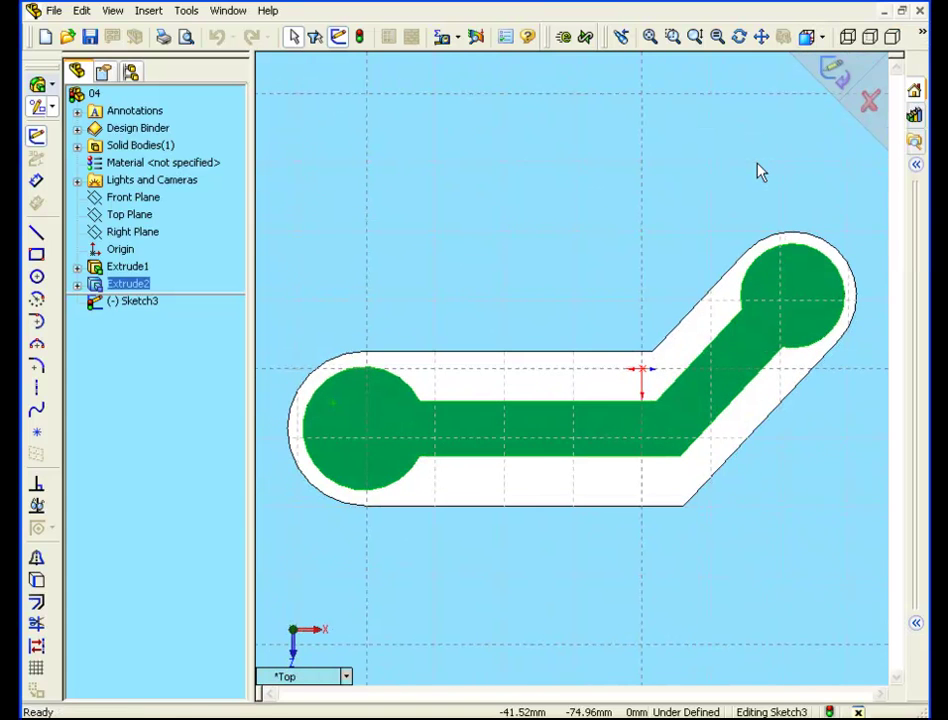
click(38, 279)
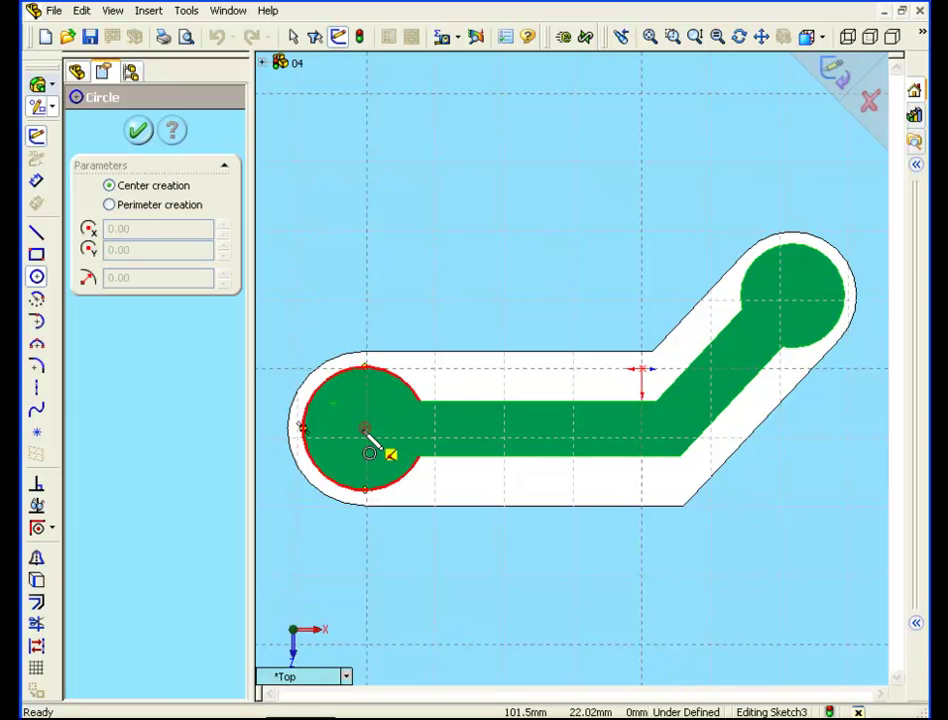
click(364, 428)
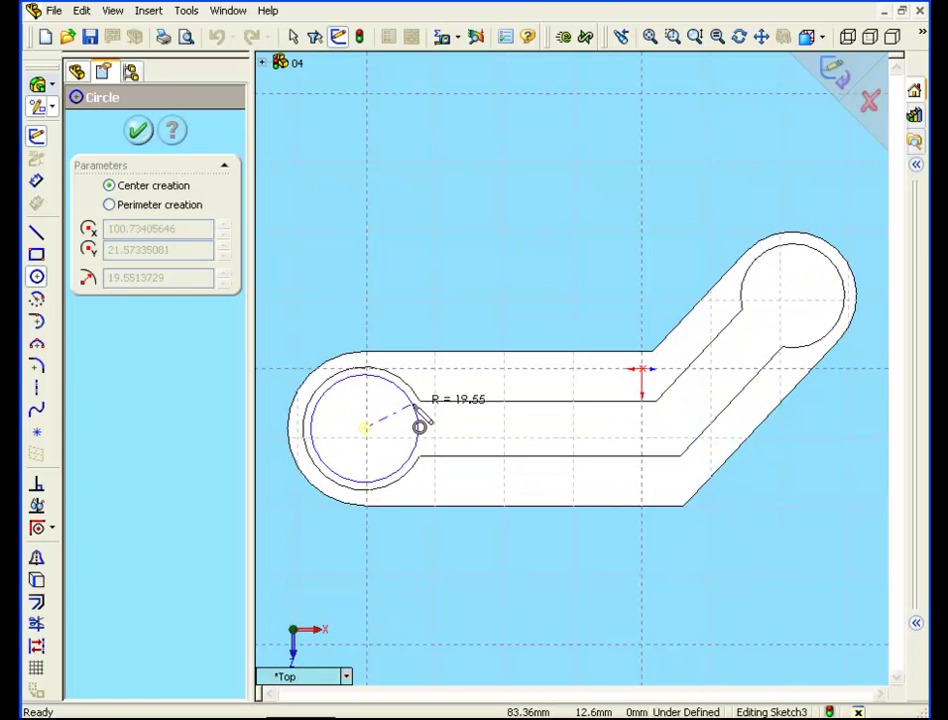
click(420, 426)
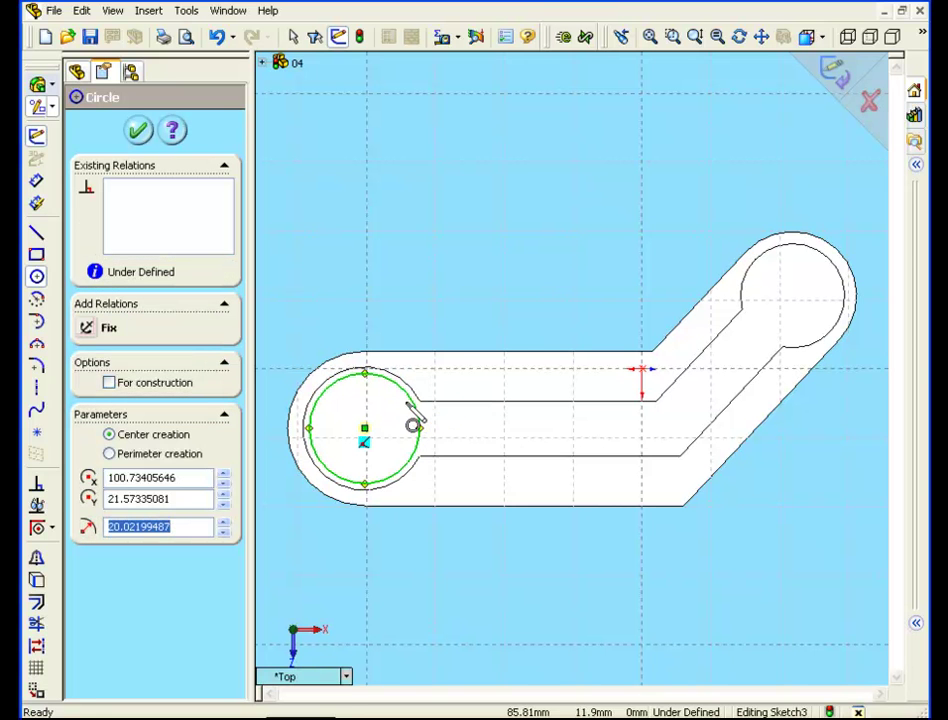
click(836, 77)
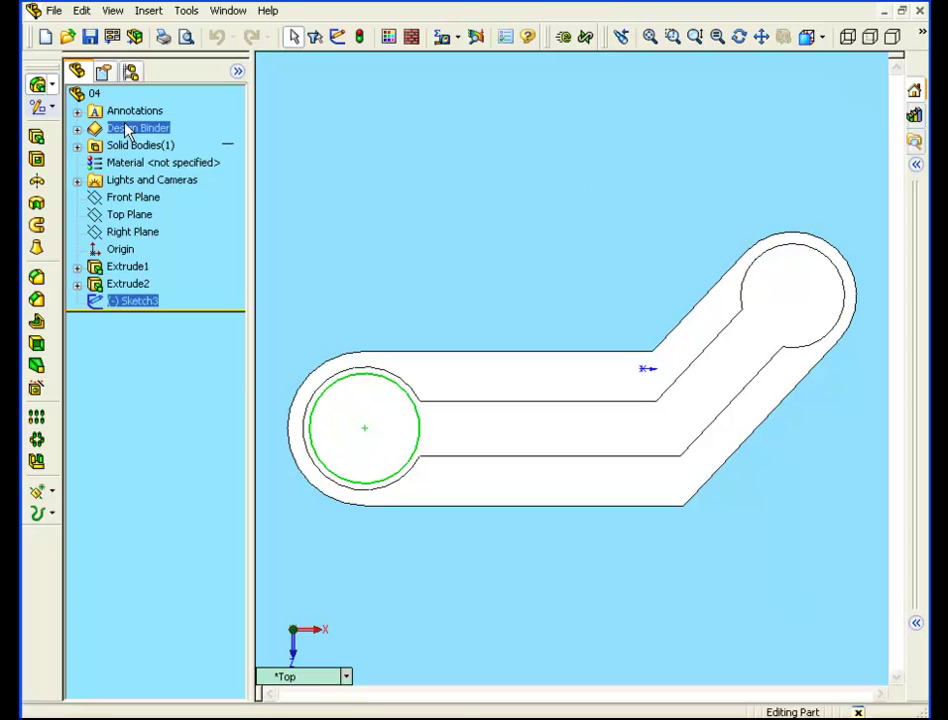
Step: Extrude the R20 circle 2 mm as Extrude3 on the slot boss's left end
click(38, 140)
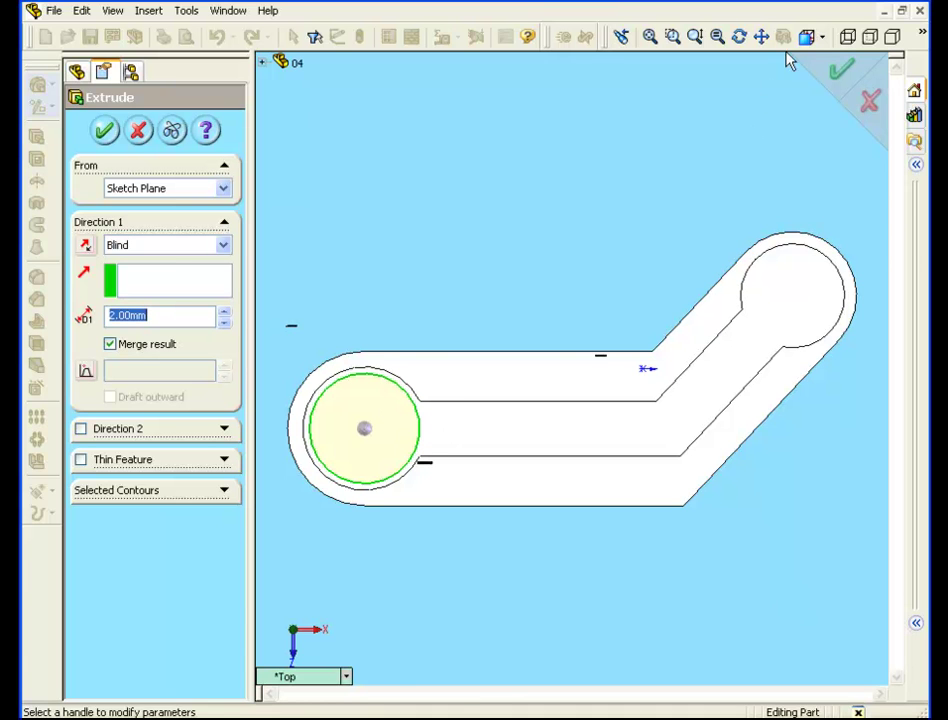
click(821, 38)
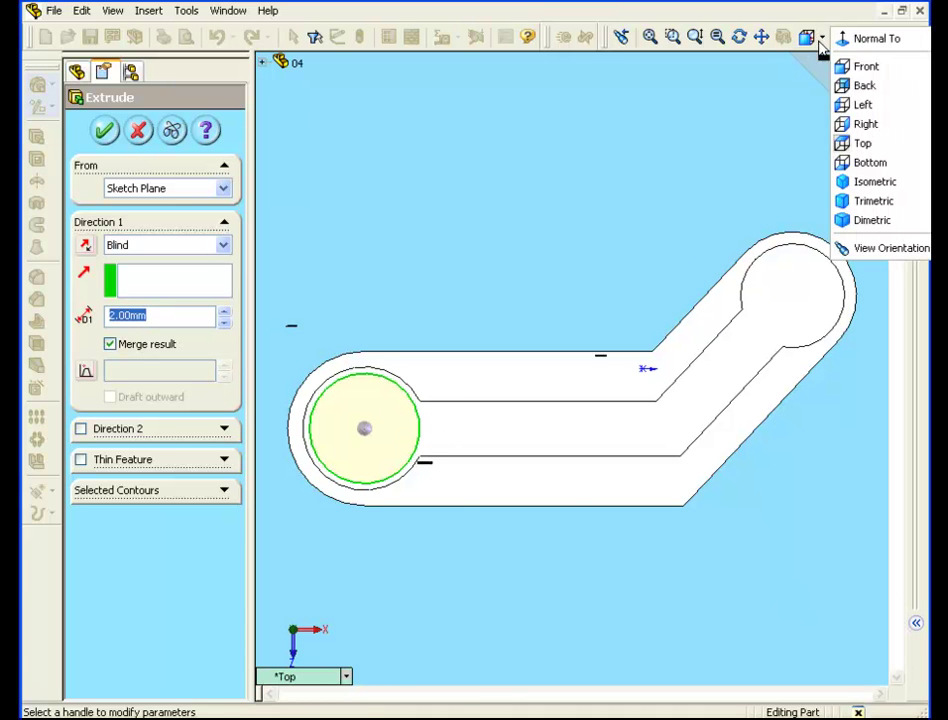
click(856, 182)
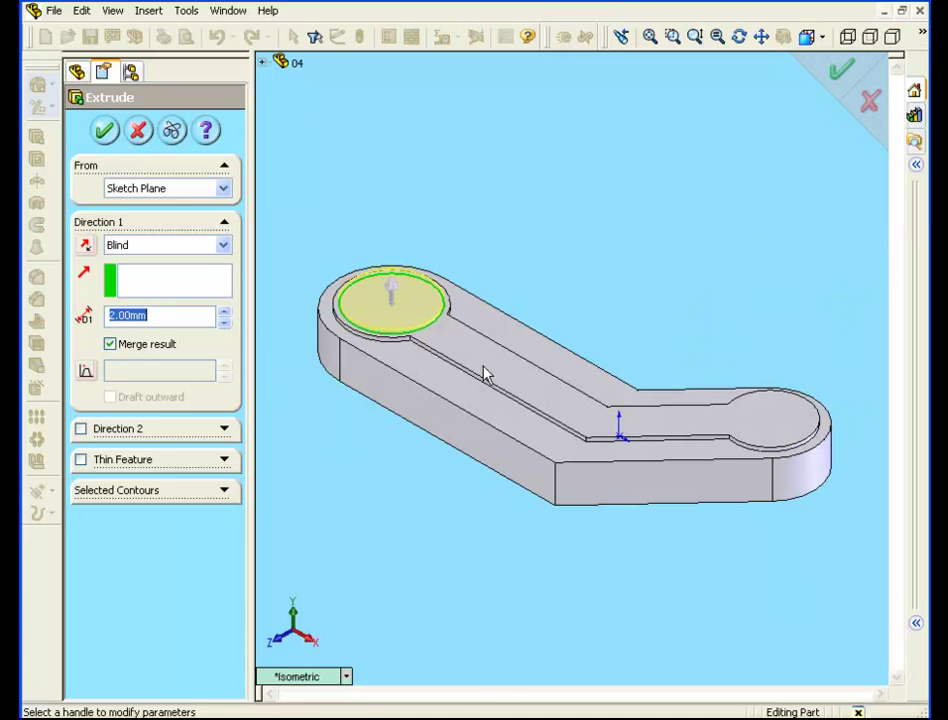
click(114, 315)
click(105, 130)
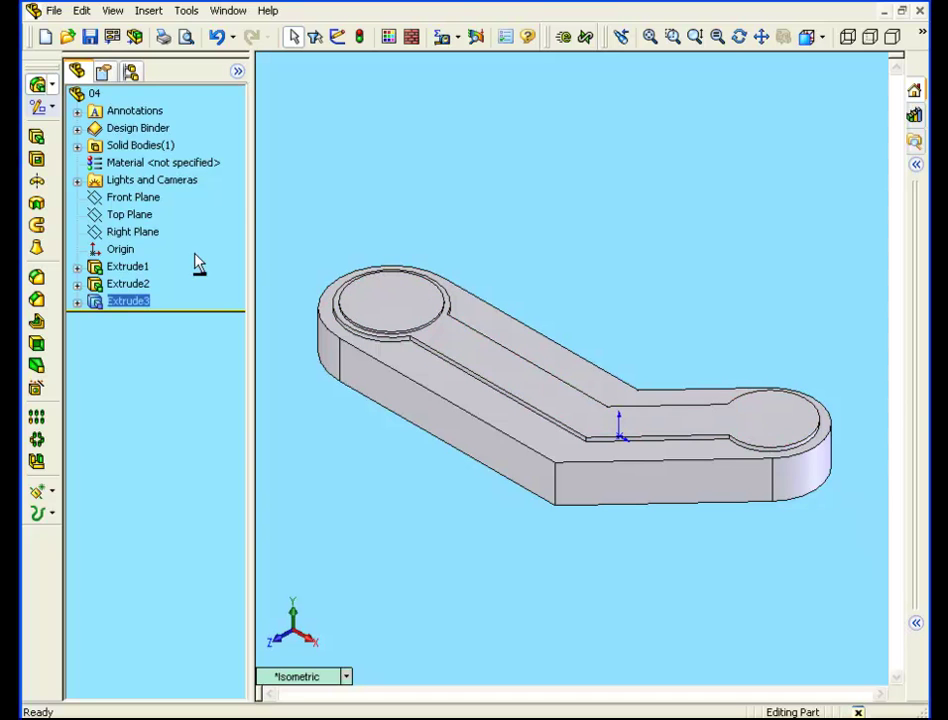
Step: Open Sketch2 under Extrude2 for editing, showing the slot outline with its R18.89 end
click(470, 358)
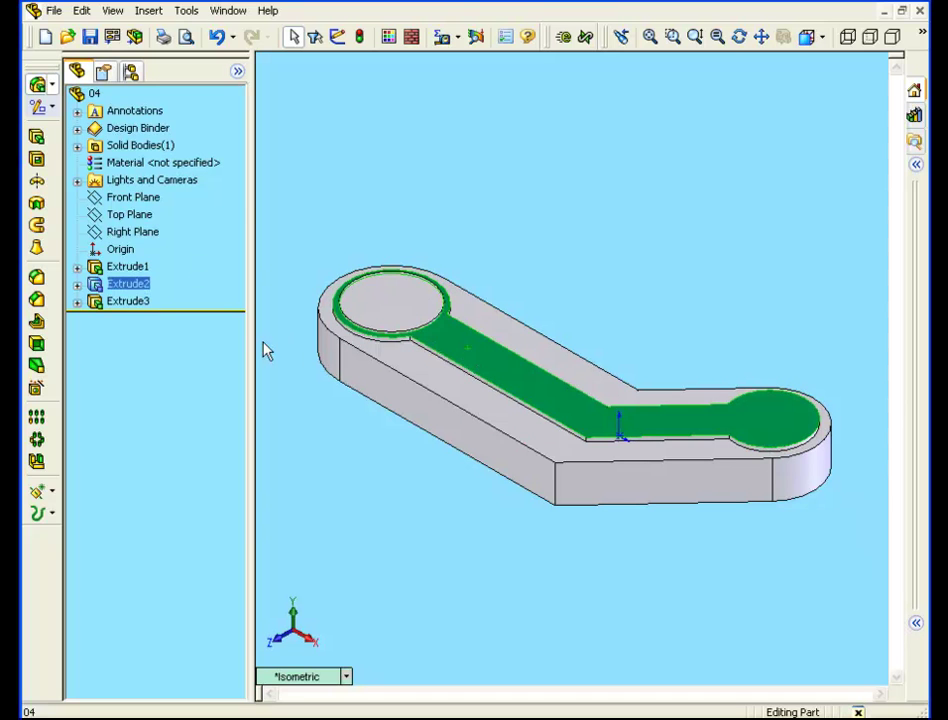
click(77, 284)
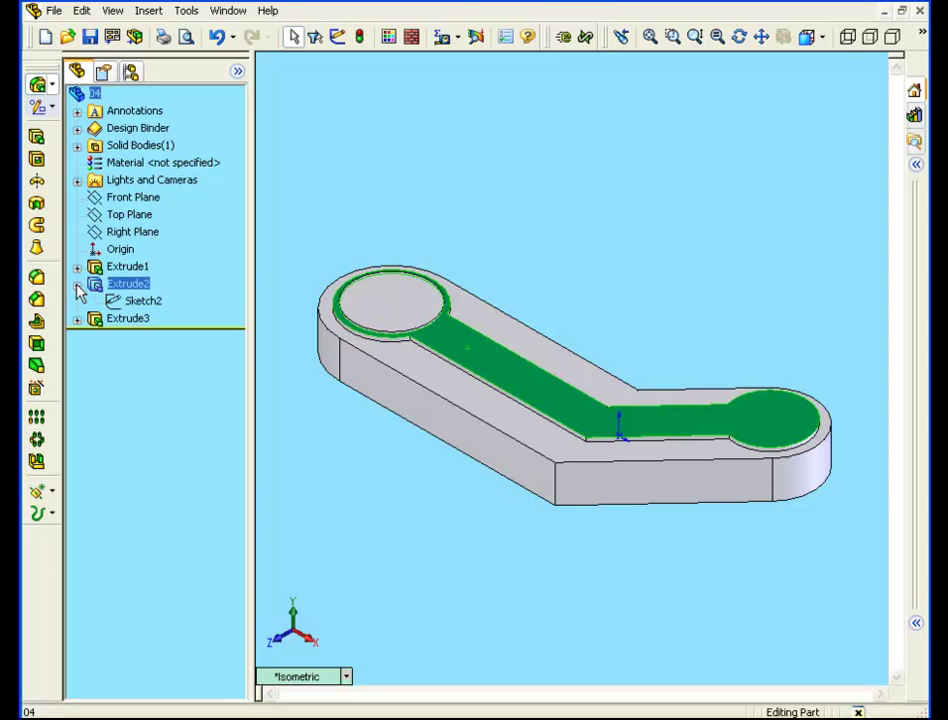
right_click(139, 304)
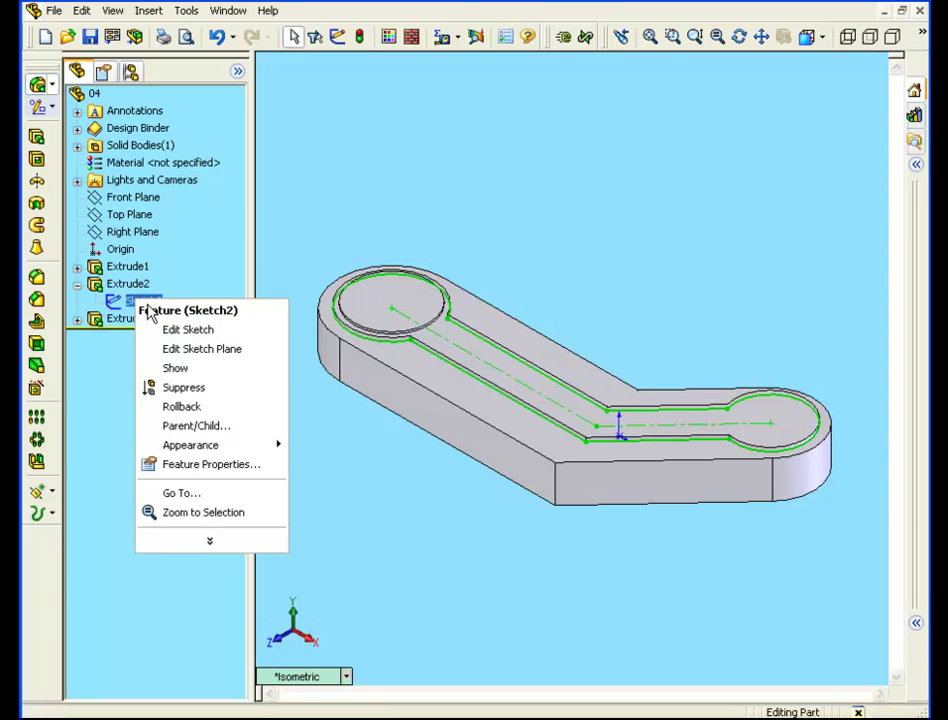
click(188, 330)
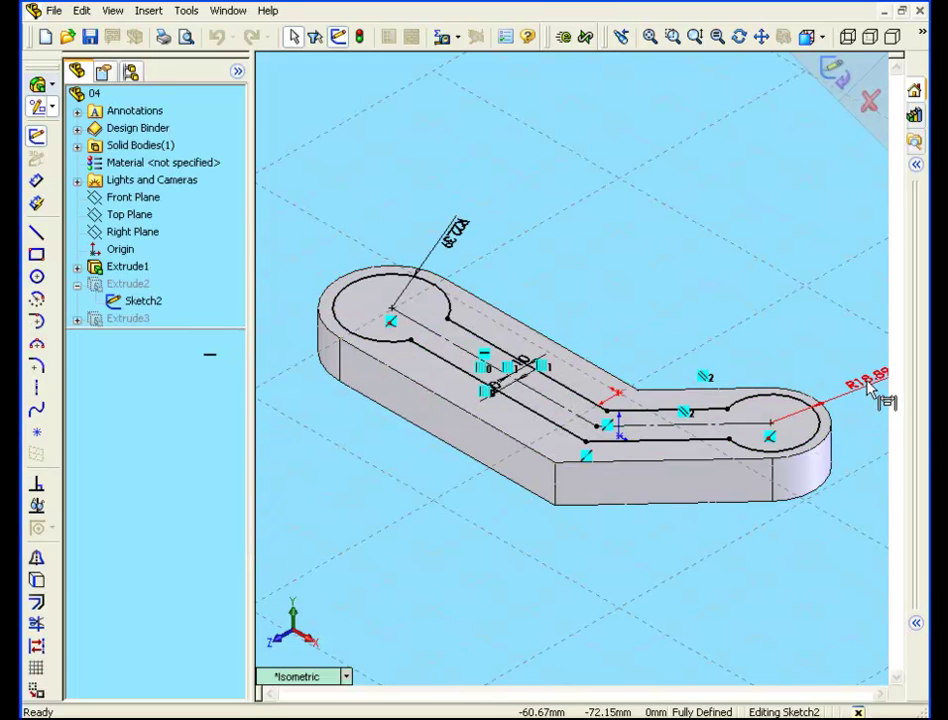
Step: Change the slot's right end arc radius from R18.89 to R10 and rebuild
double_click(870, 388)
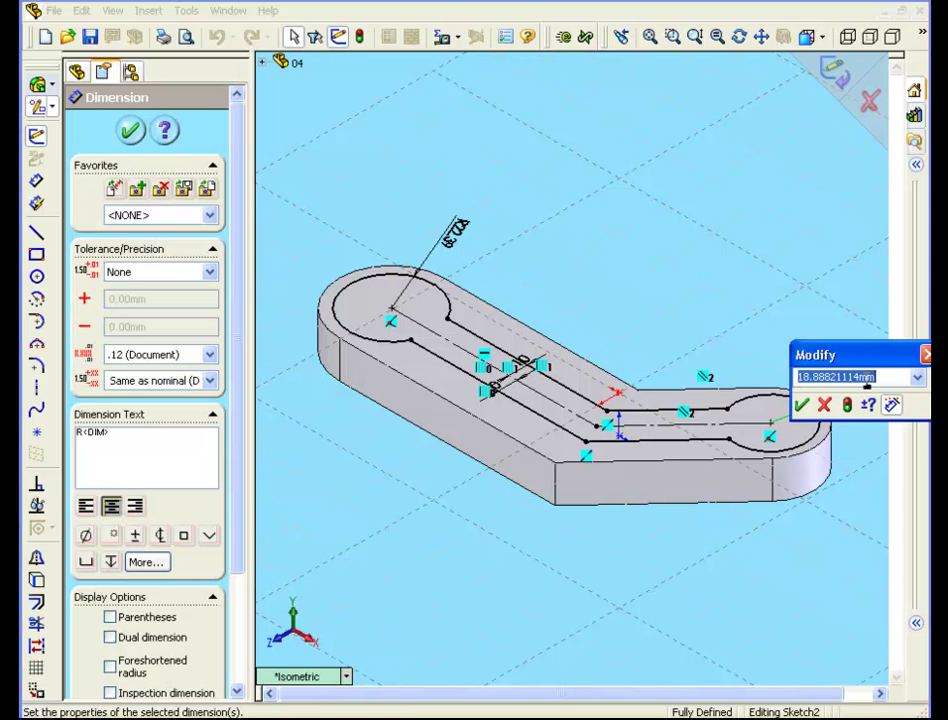
drag(855, 367, 718, 280)
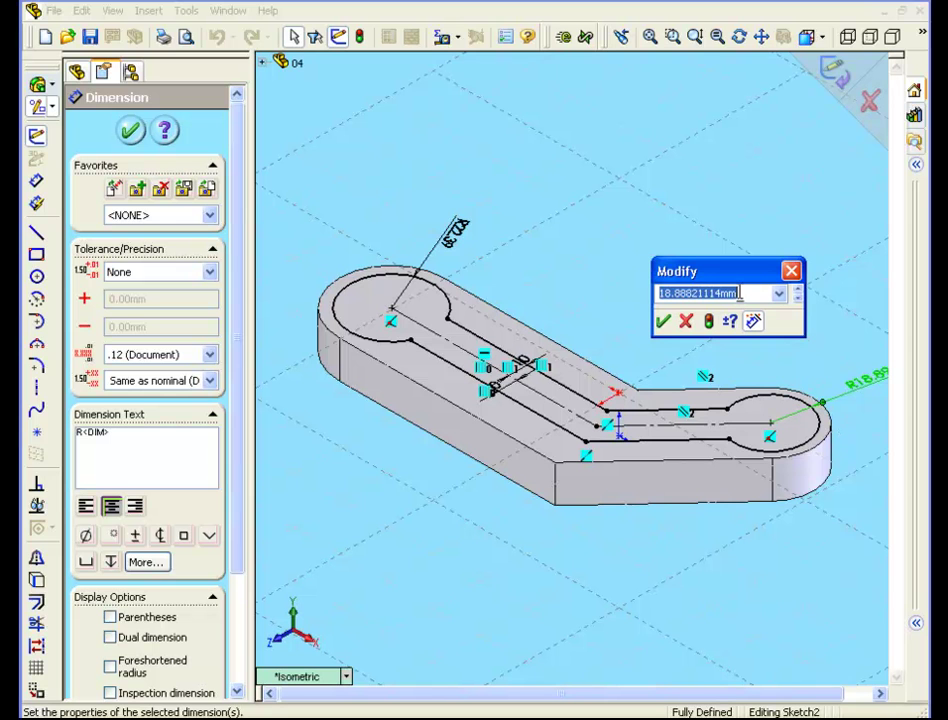
text(10)
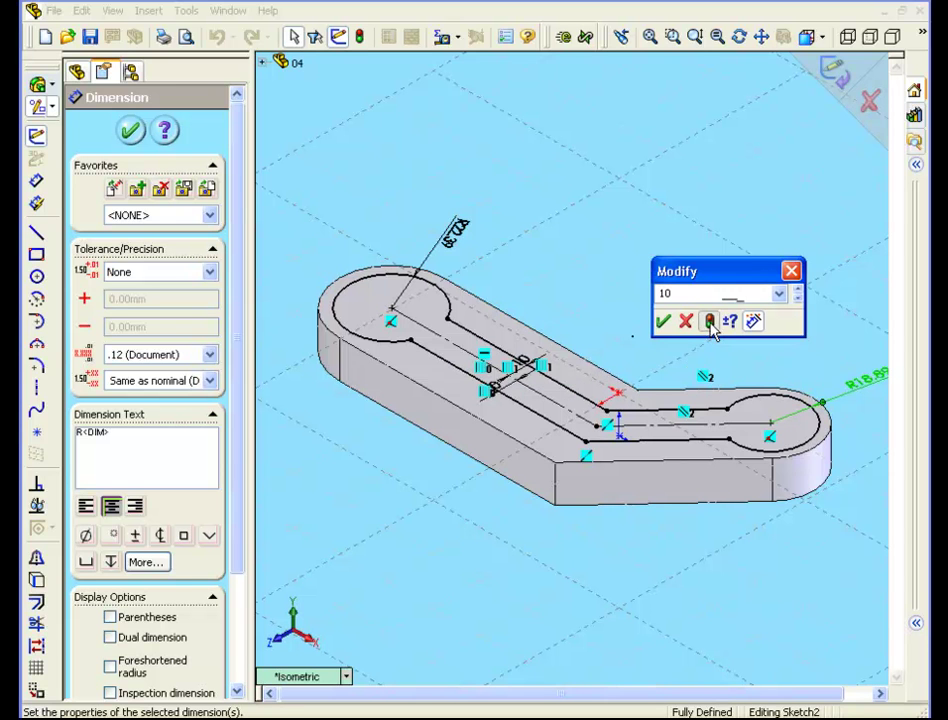
click(709, 322)
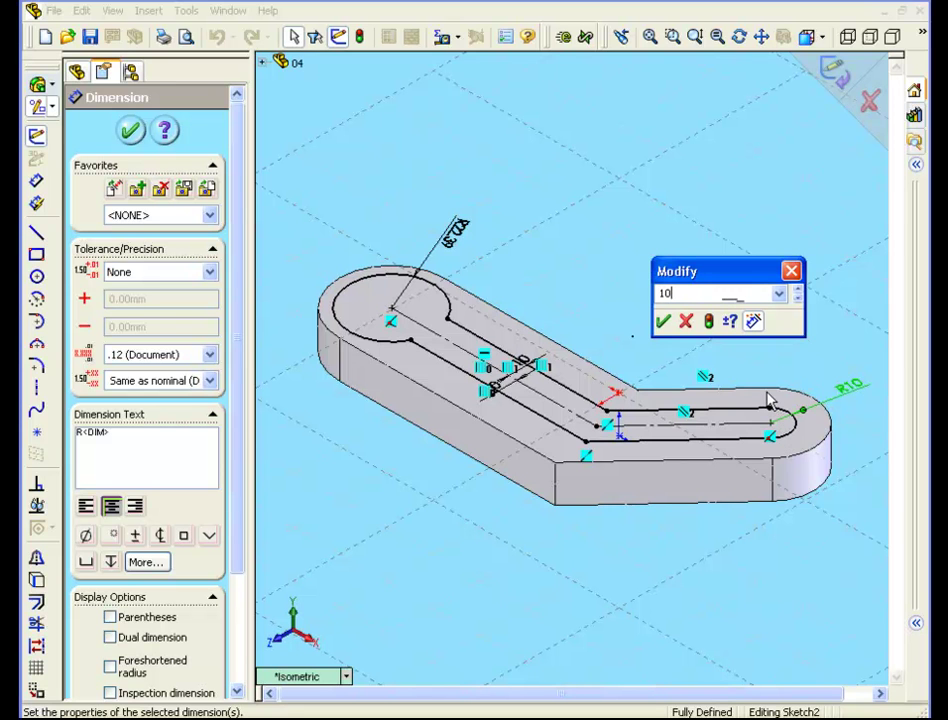
click(662, 321)
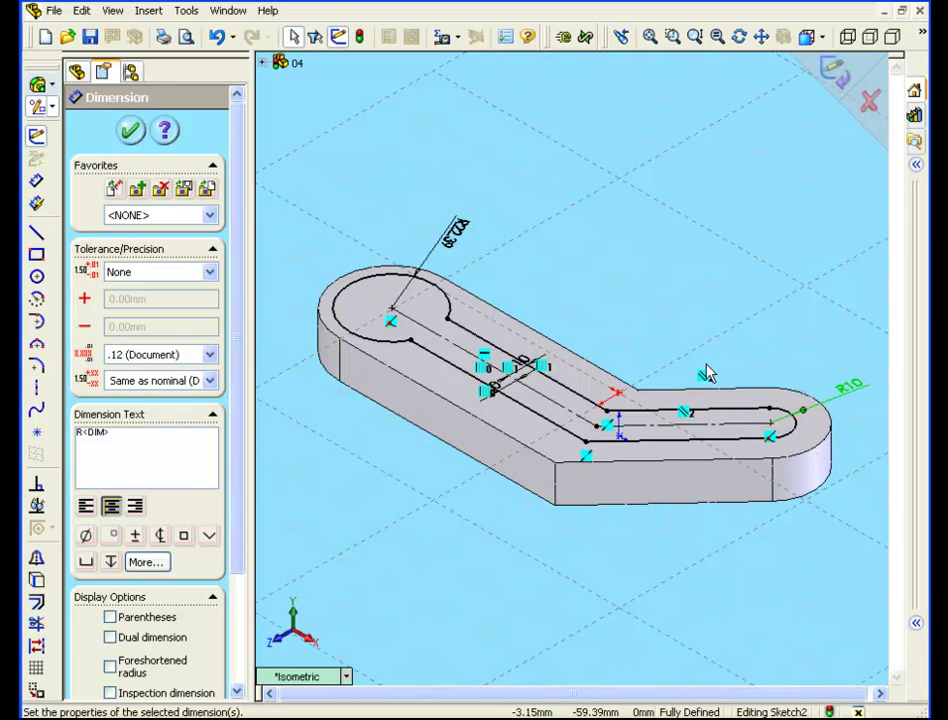
Step: Exit Sketch2 so part 04 rebuilds with the R10 right end
click(832, 70)
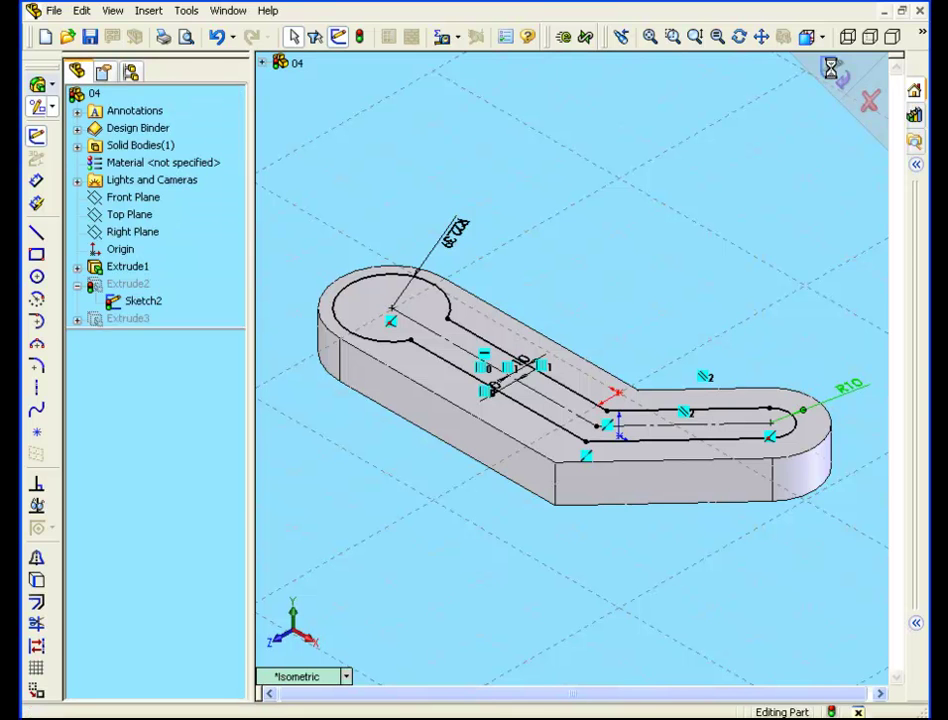